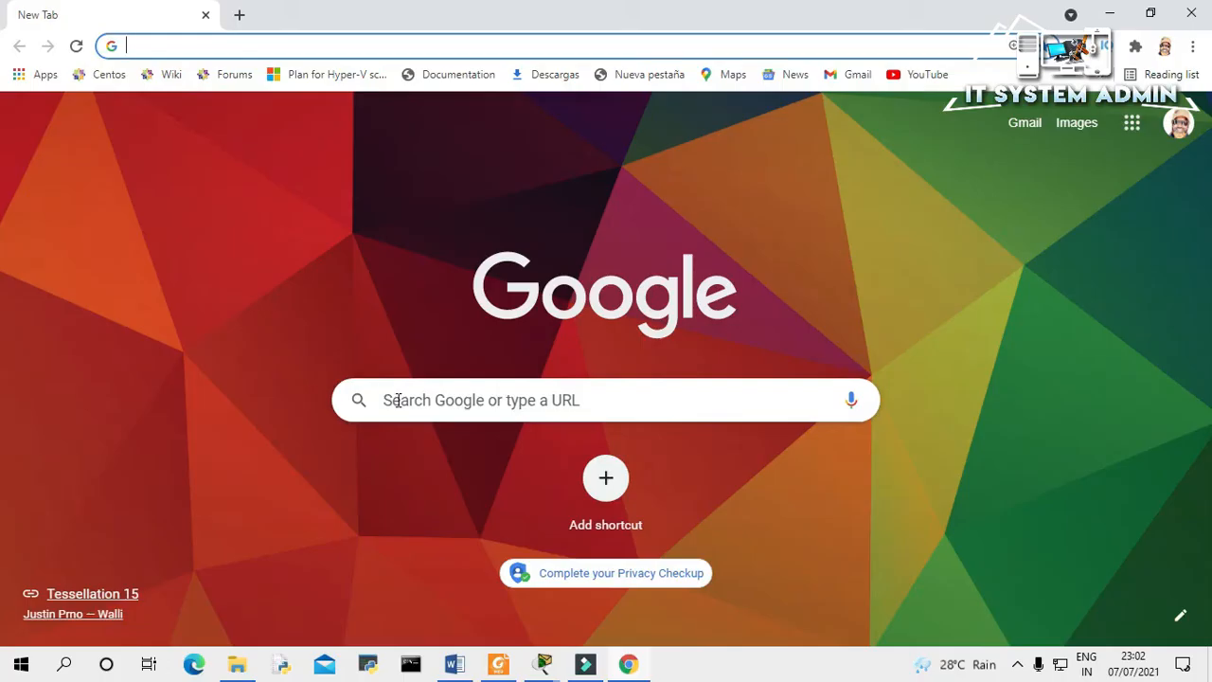
- Search Google for "uup dump"
{"action": "left_click", "coordinate": [398, 401]}
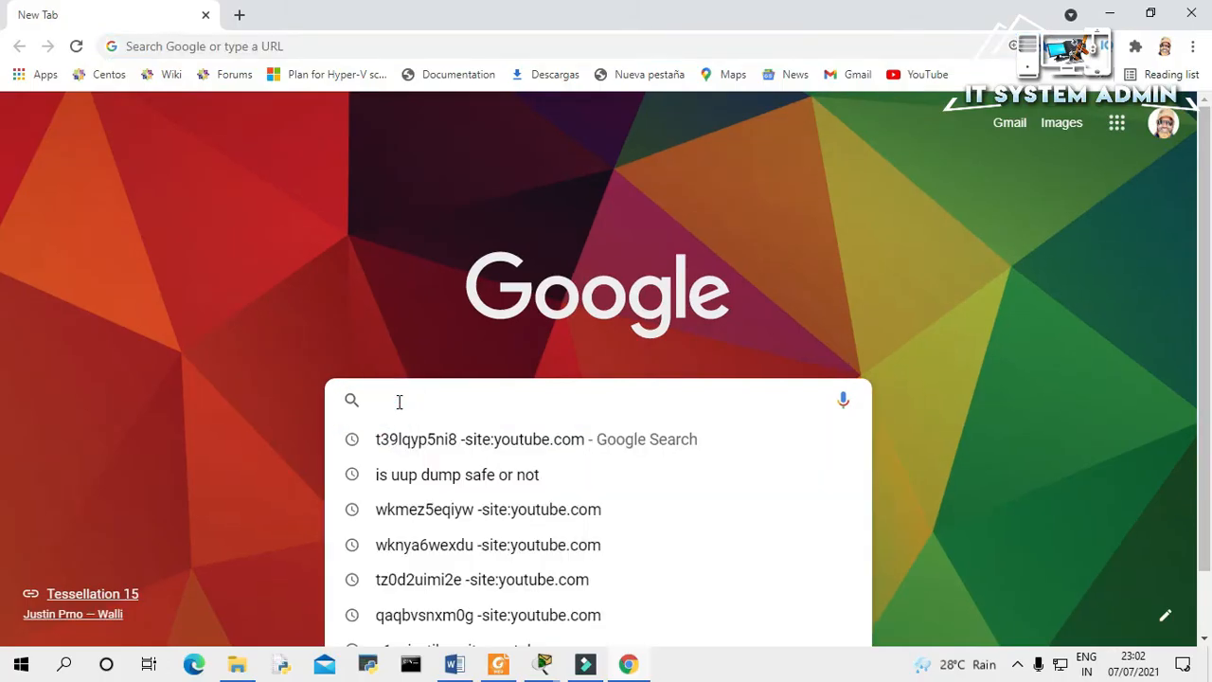
{"action": "type", "text": "UUP"}
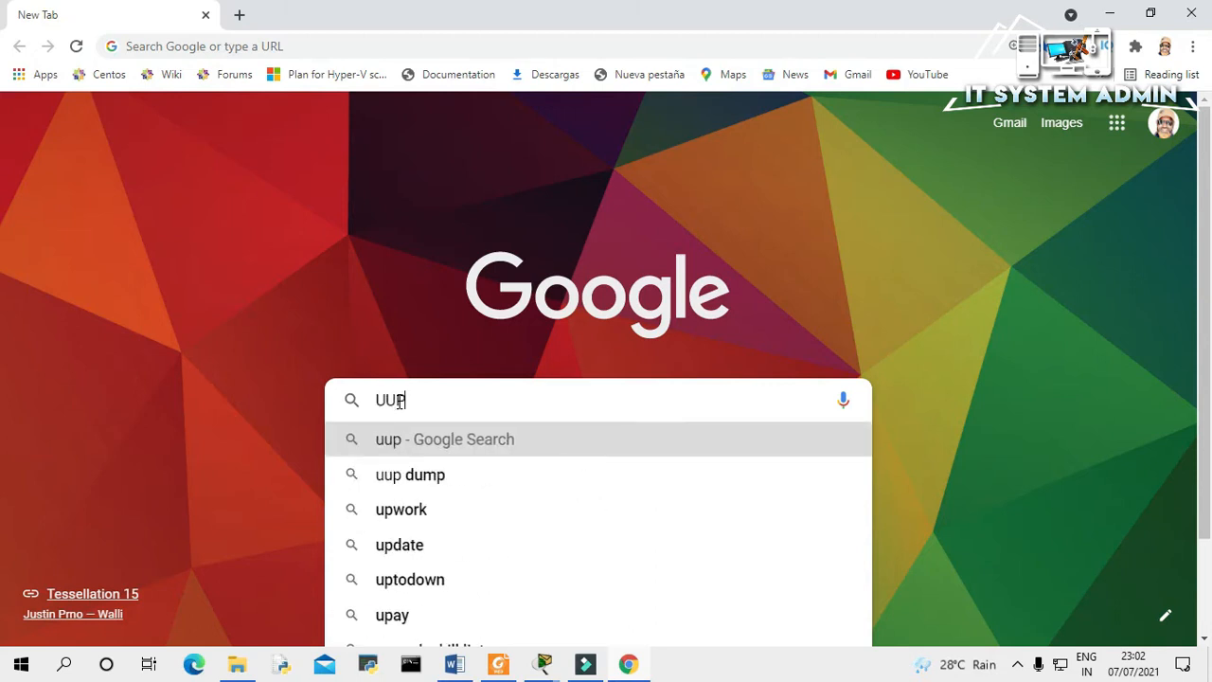
{"action": "key", "text": "Down"}
{"action": "key", "text": "Return"}
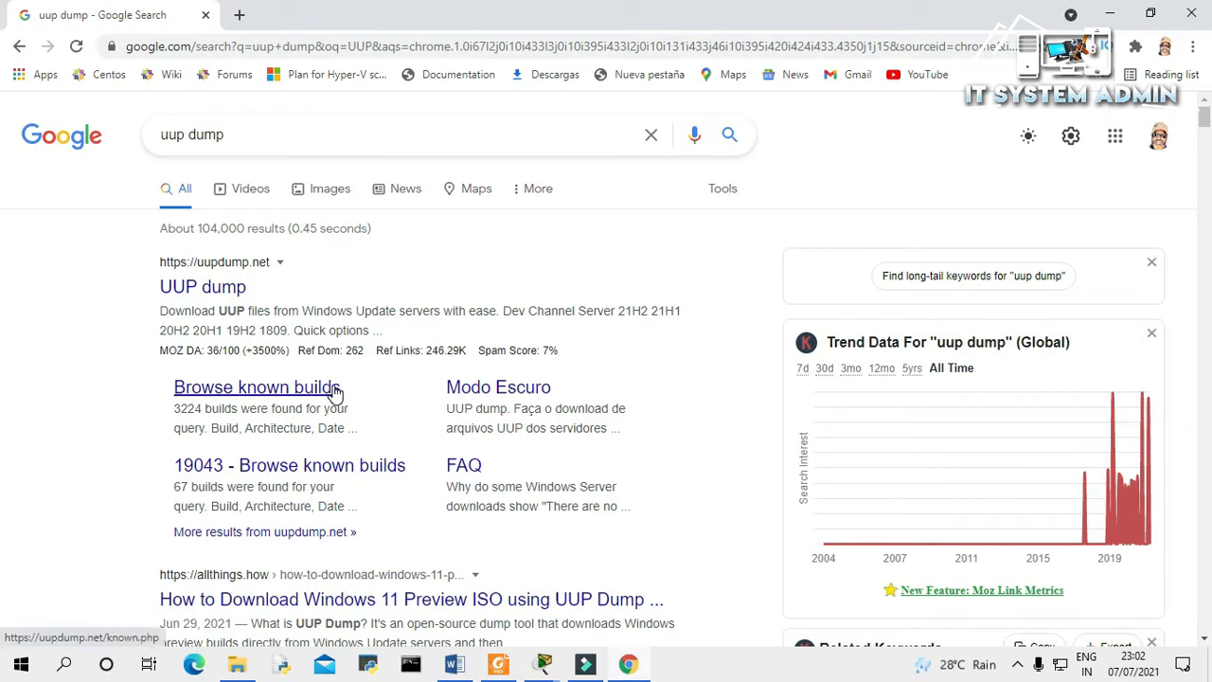
- Open the UUP dump site from the search results in a new tab and switch to it
{"action": "right_click", "coordinate": [216, 296]}
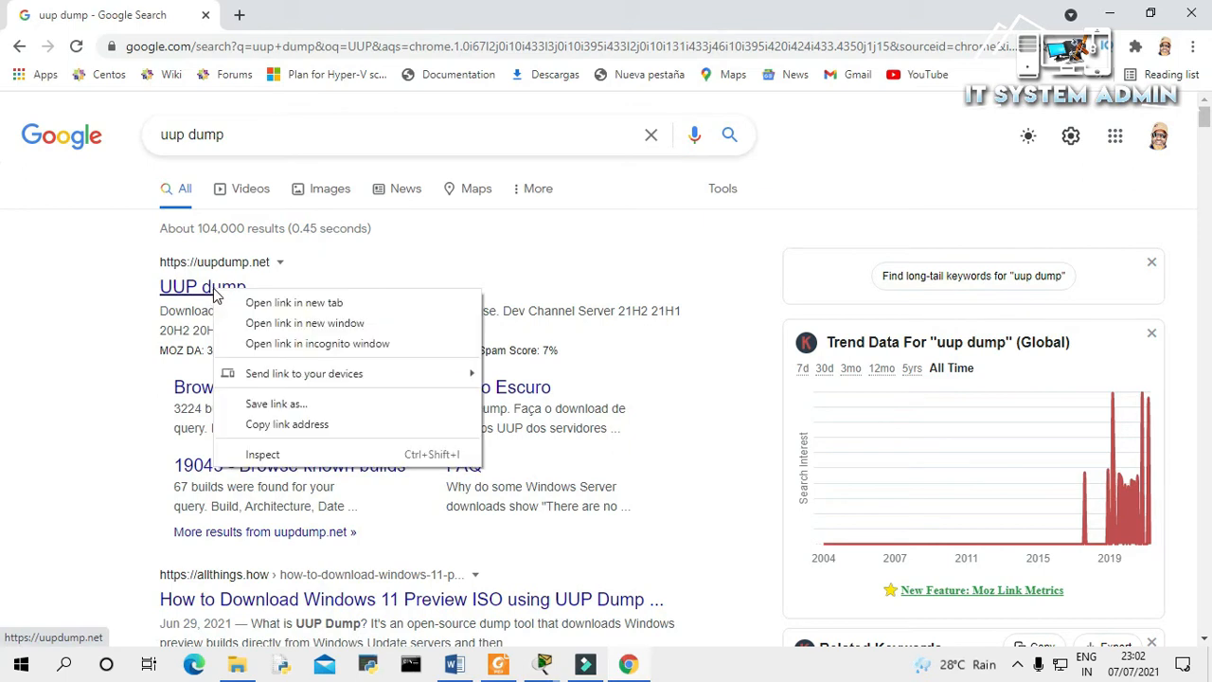
{"action": "left_click", "coordinate": [270, 302]}
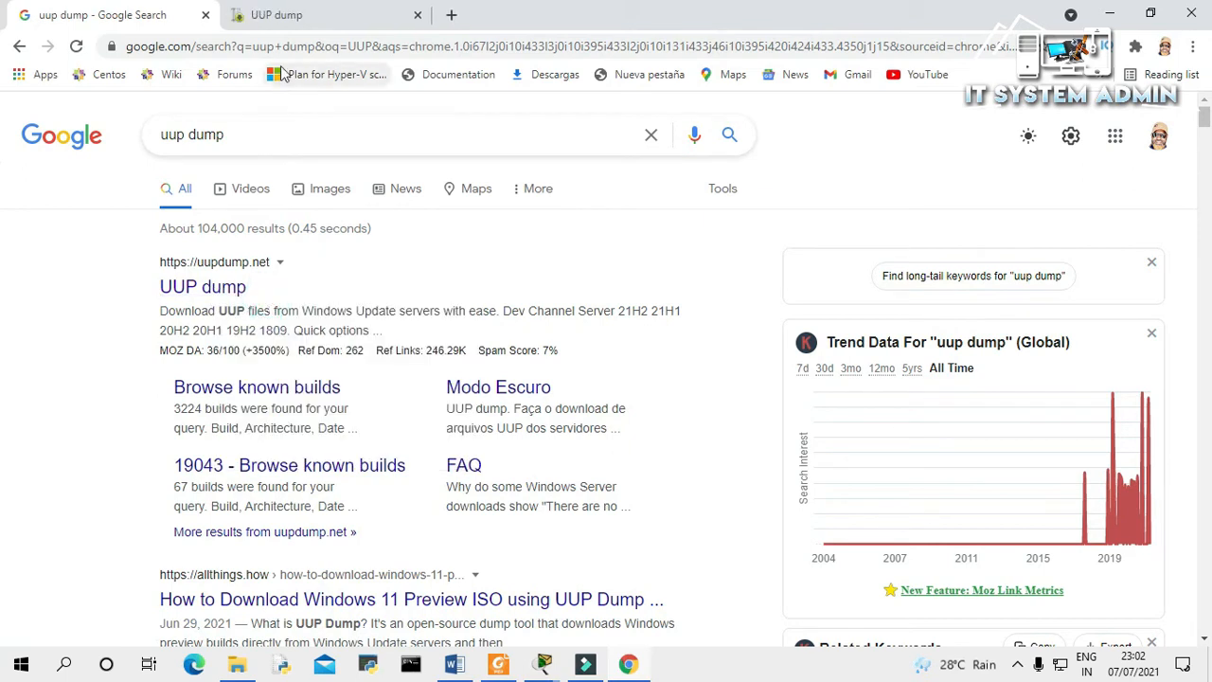
{"action": "left_click", "coordinate": [303, 21]}
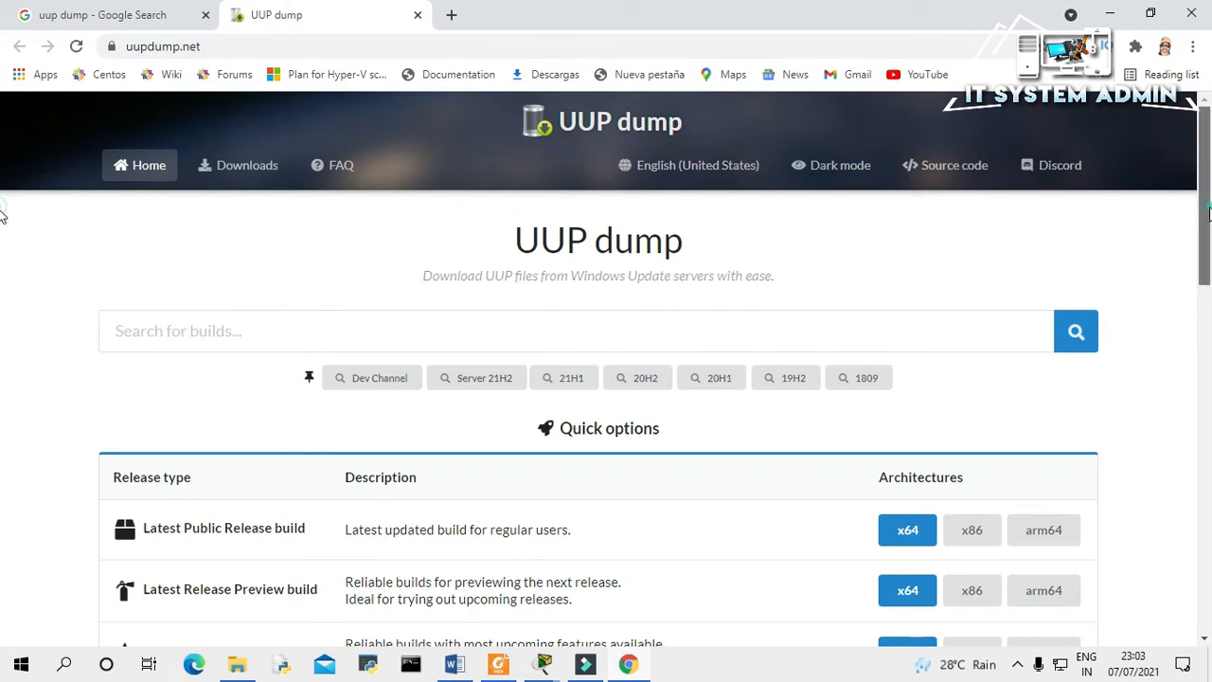
{"action": "left_click_drag", "start_coordinate": [1208, 213], "coordinate": [1210, 189]}
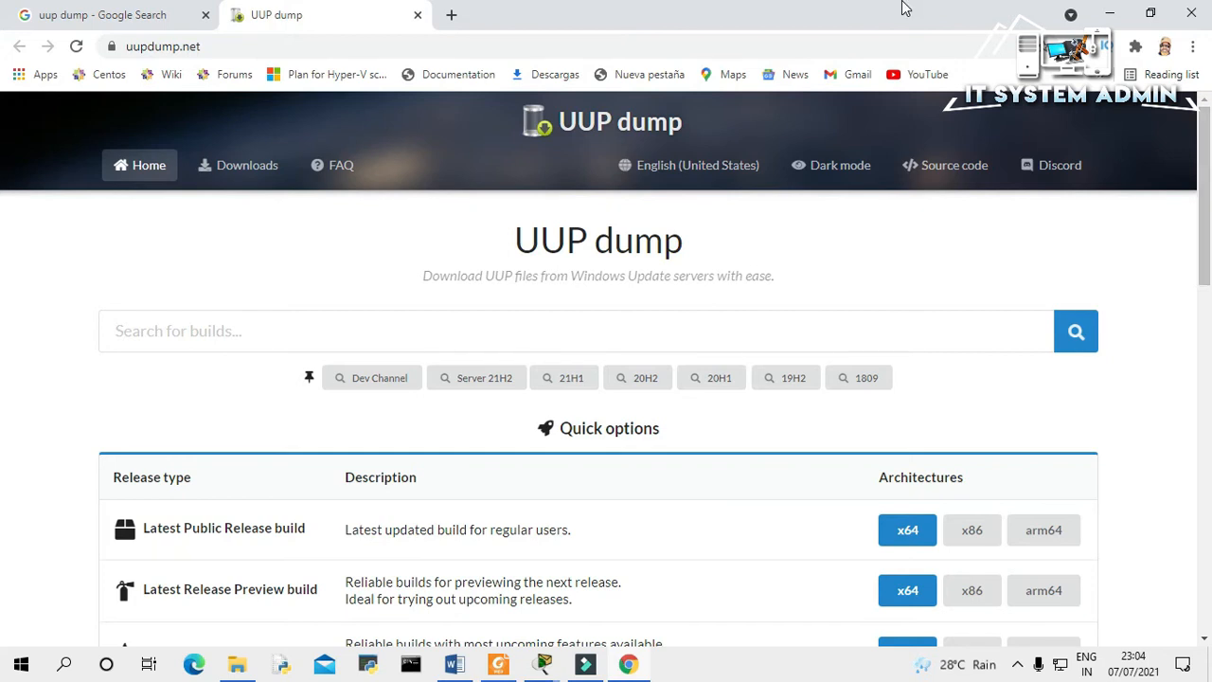
- Search Google for "is uup dump safe or not" in a new tab, read the answer and close that tab
{"action": "left_click", "coordinate": [452, 19]}
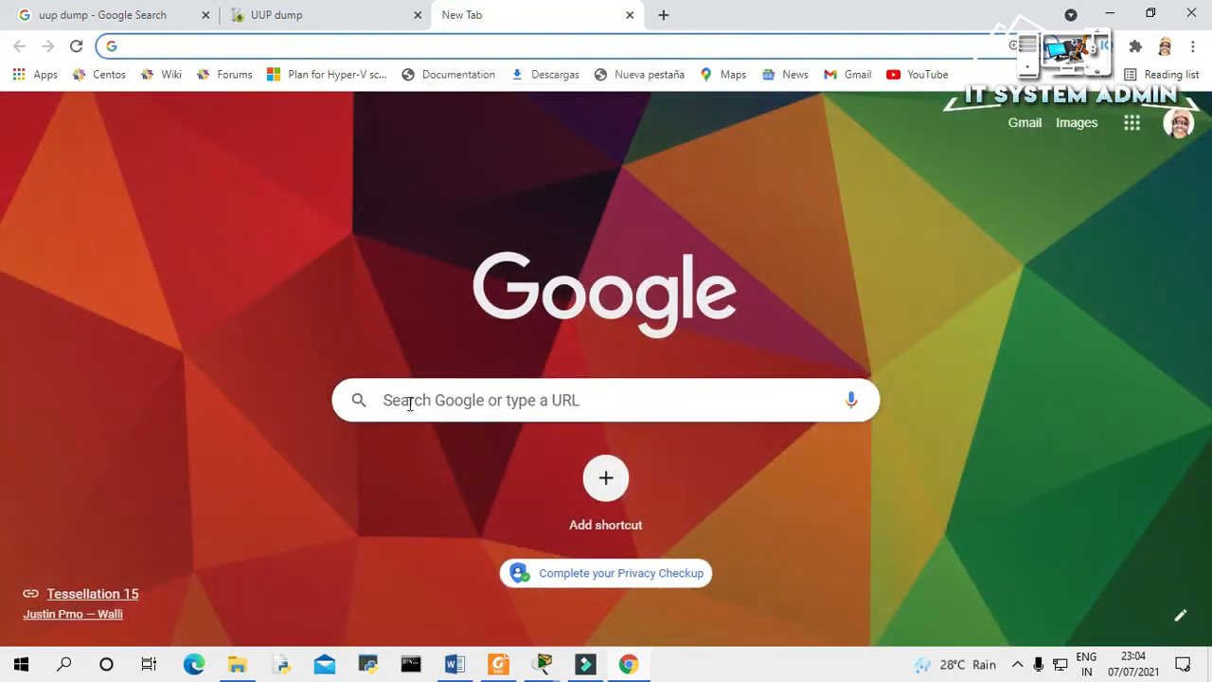
{"action": "left_click", "coordinate": [412, 400]}
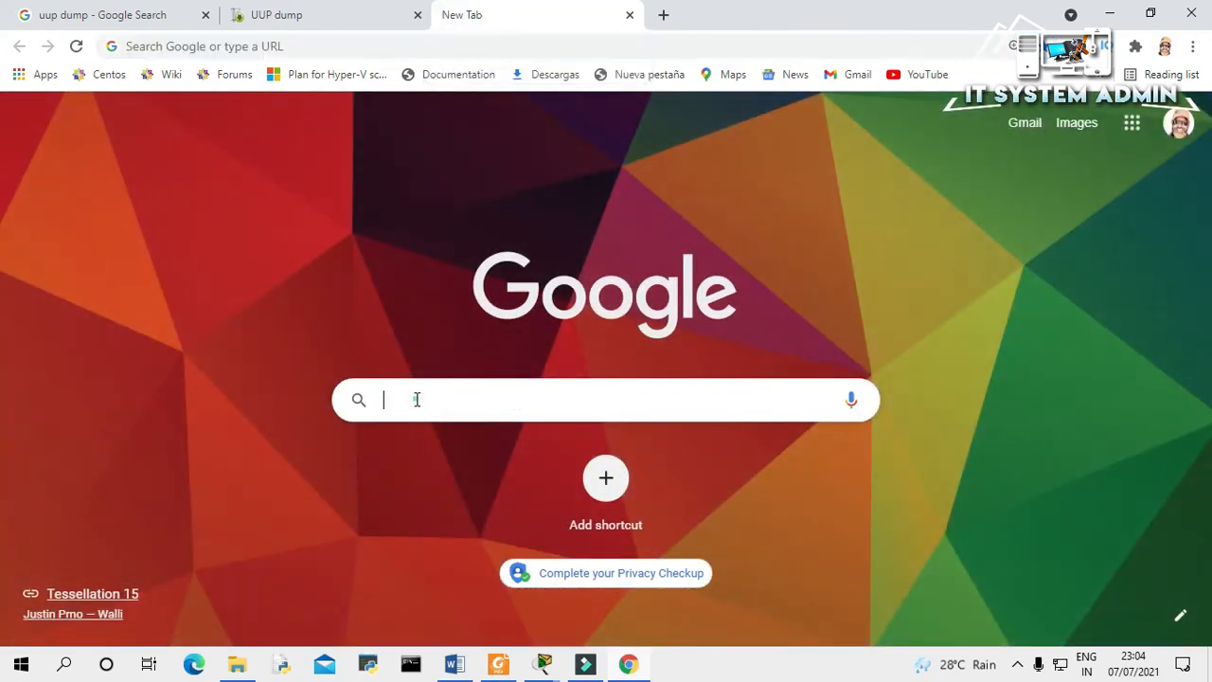
{"action": "type", "text": "is"}
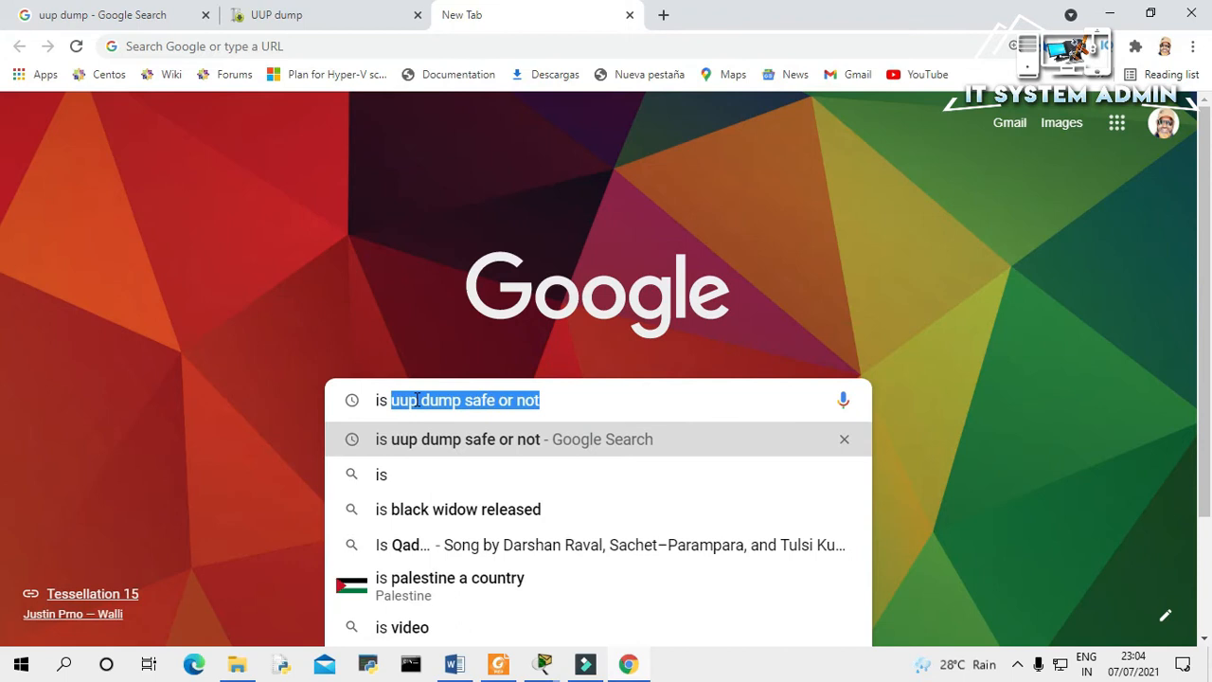
{"action": "key", "text": "Right"}
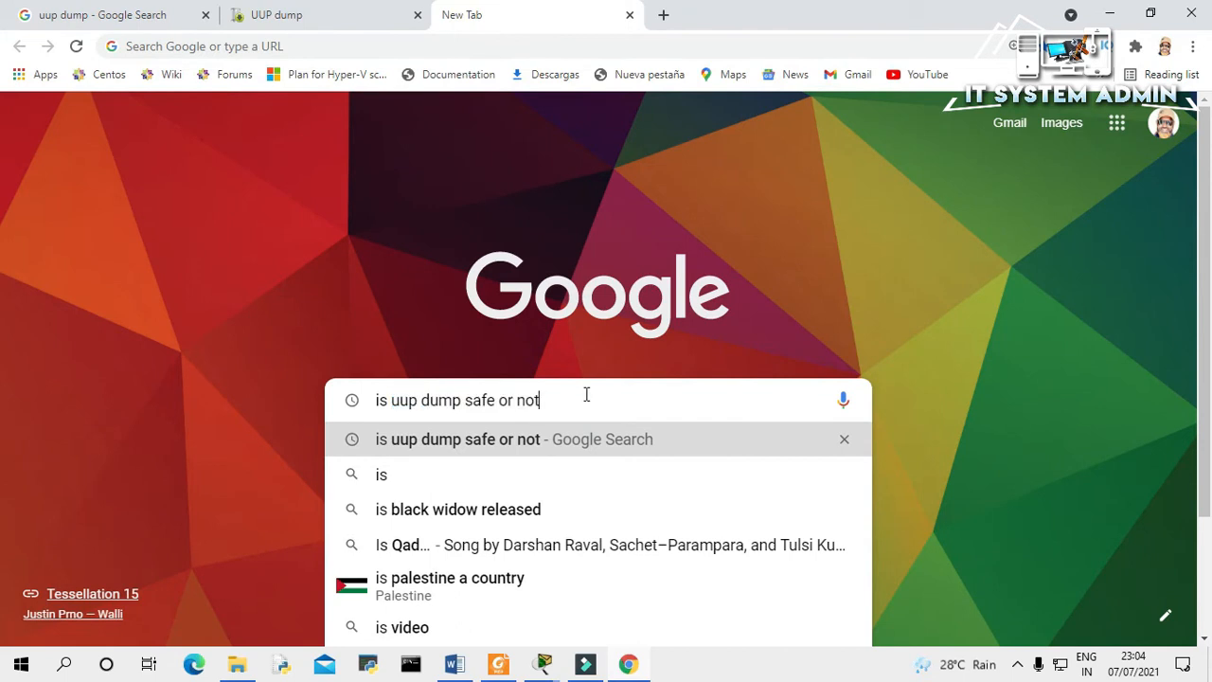
{"action": "key", "text": "Return"}
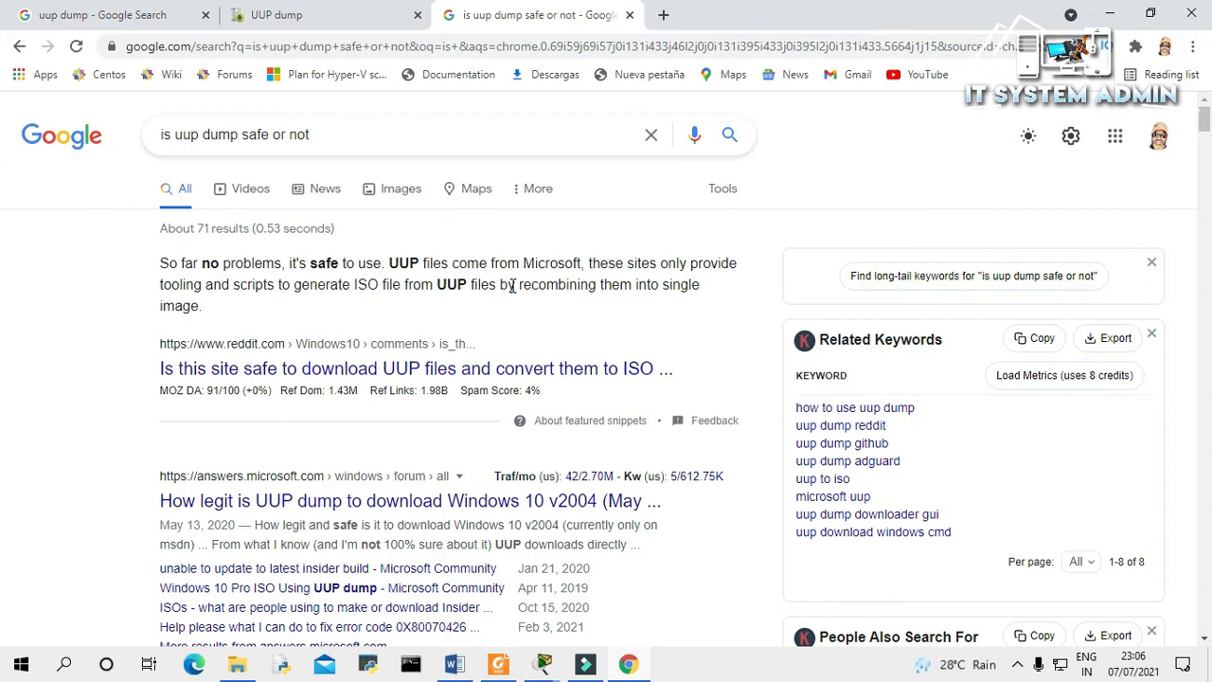
{"action": "left_click", "coordinate": [630, 15]}
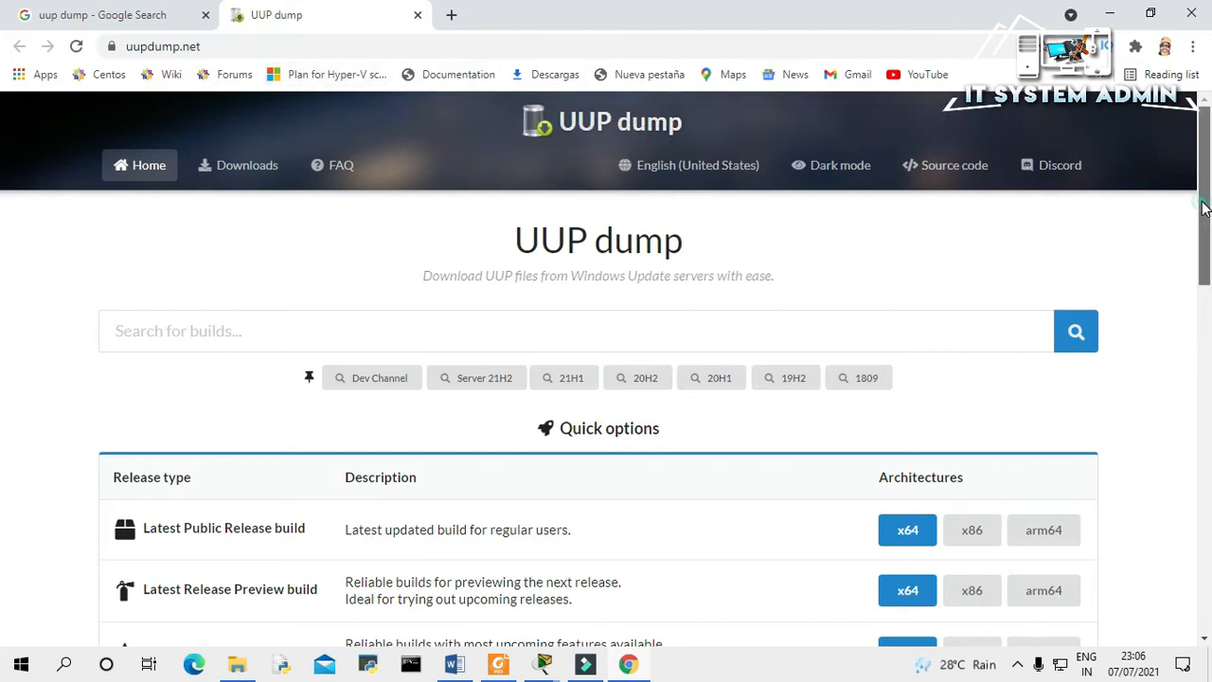
- Choose the x64 version of the Latest Dev Channel build and open the Cumulative Update for Windows 11 (10.0.22000.51)
{"action": "left_click_drag", "start_coordinate": [1201, 220], "coordinate": [1205, 313]}
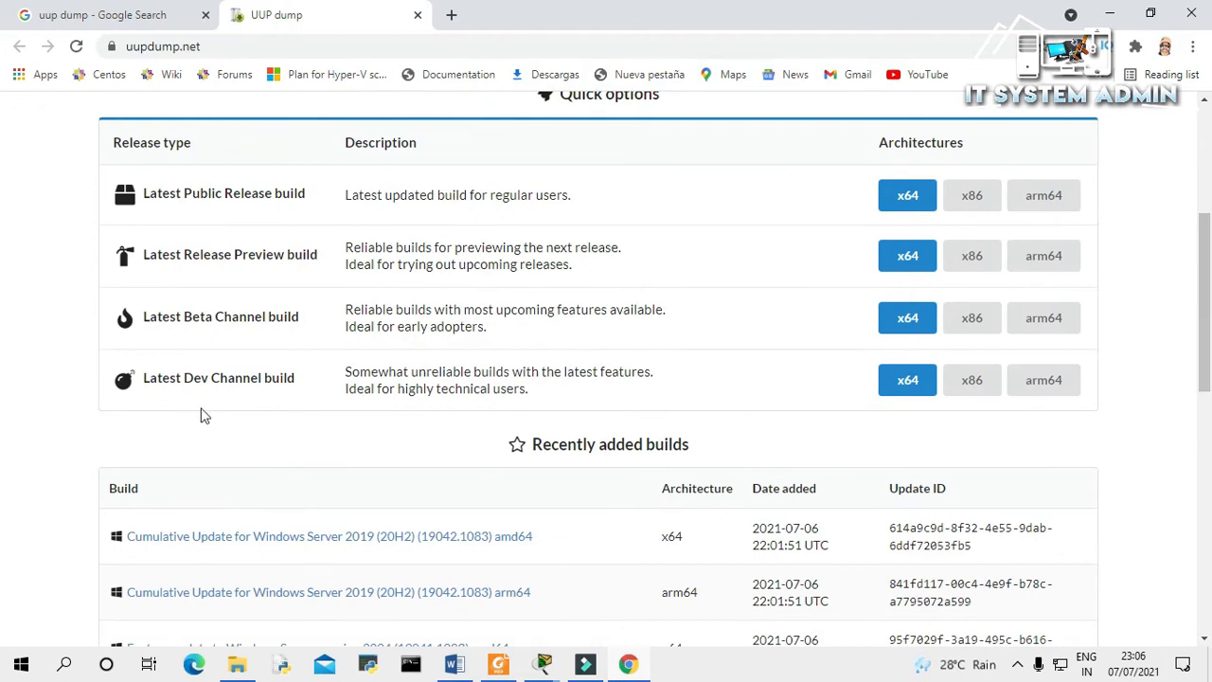
{"action": "left_click_drag", "start_coordinate": [147, 378], "coordinate": [305, 392]}
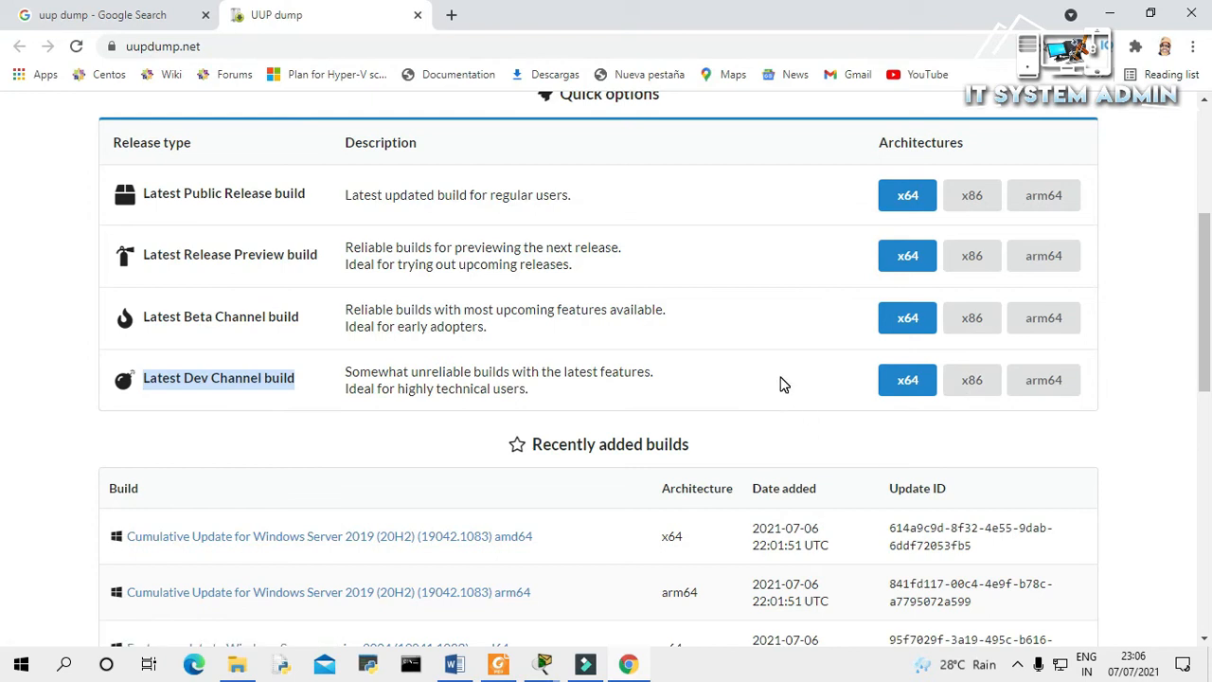
{"action": "left_click", "coordinate": [904, 396]}
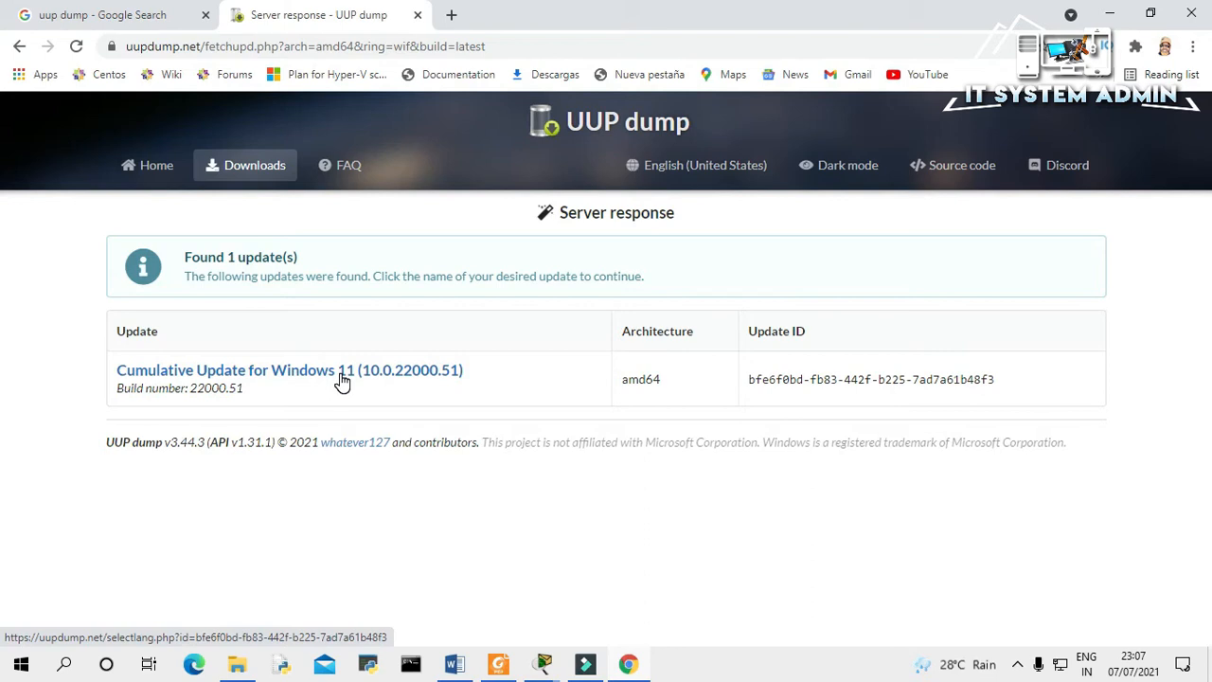
{"action": "left_click", "coordinate": [342, 374]}
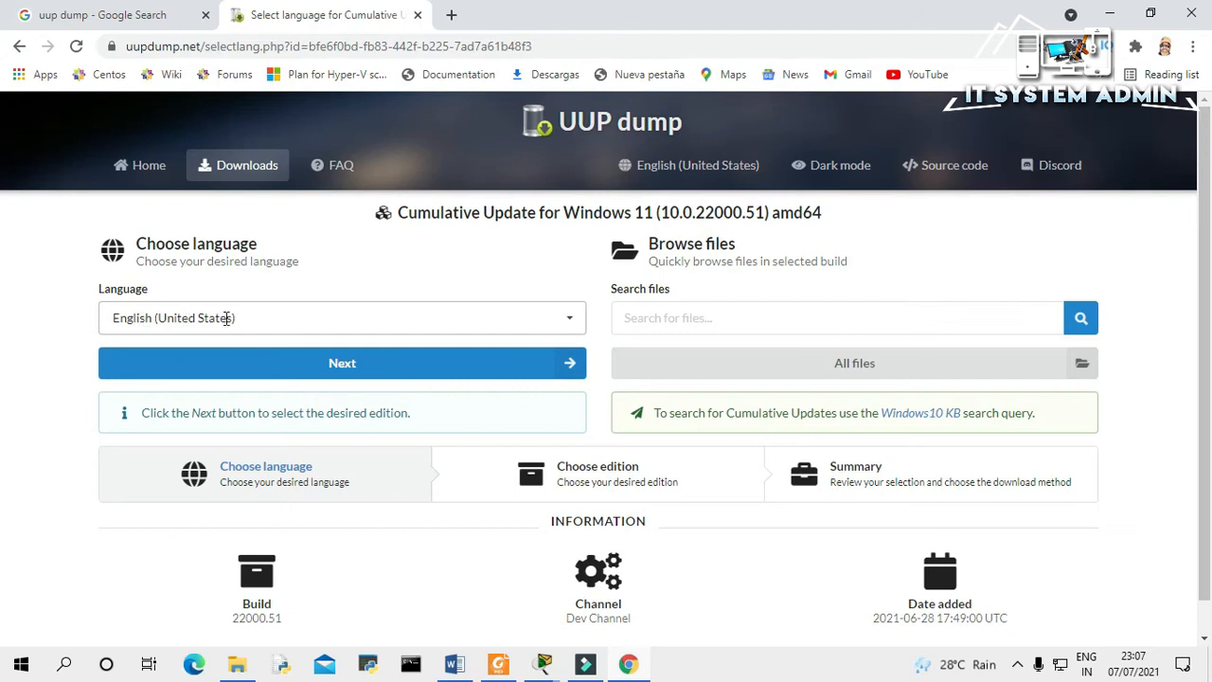
- Accept English (United States) as the language and continue with only the Windows Pro edition selected
{"action": "left_click", "coordinate": [320, 368]}
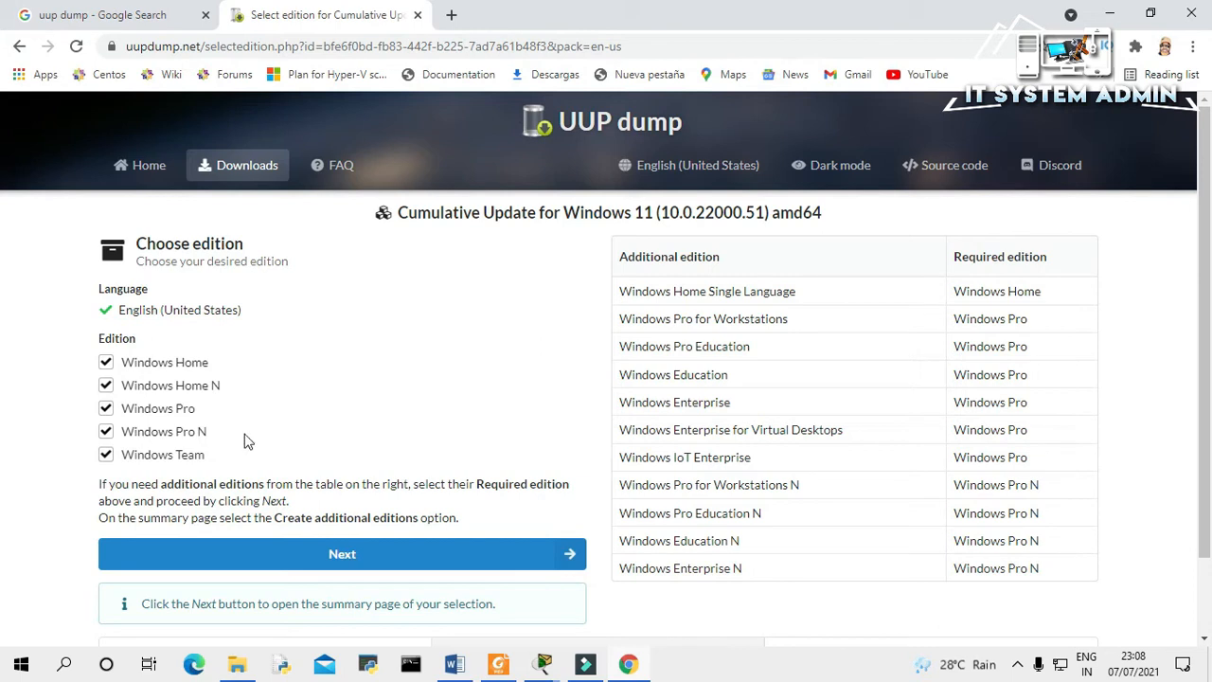
{"action": "left_click", "coordinate": [106, 364]}
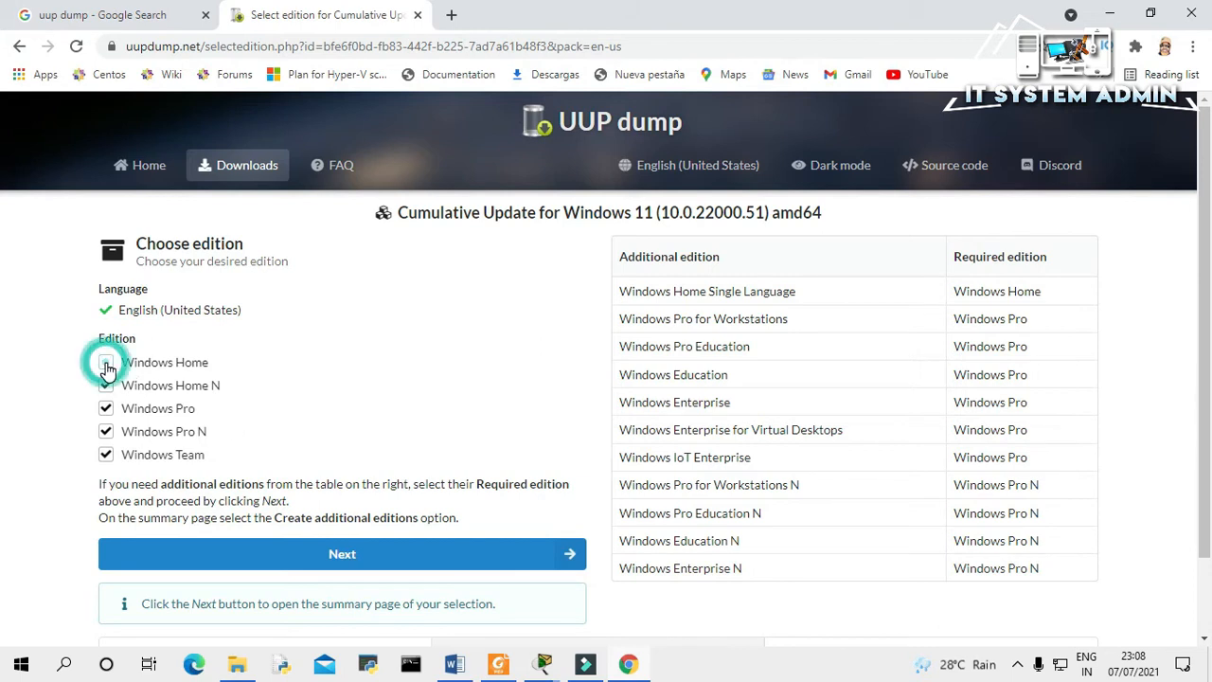
{"action": "left_click", "coordinate": [106, 386]}
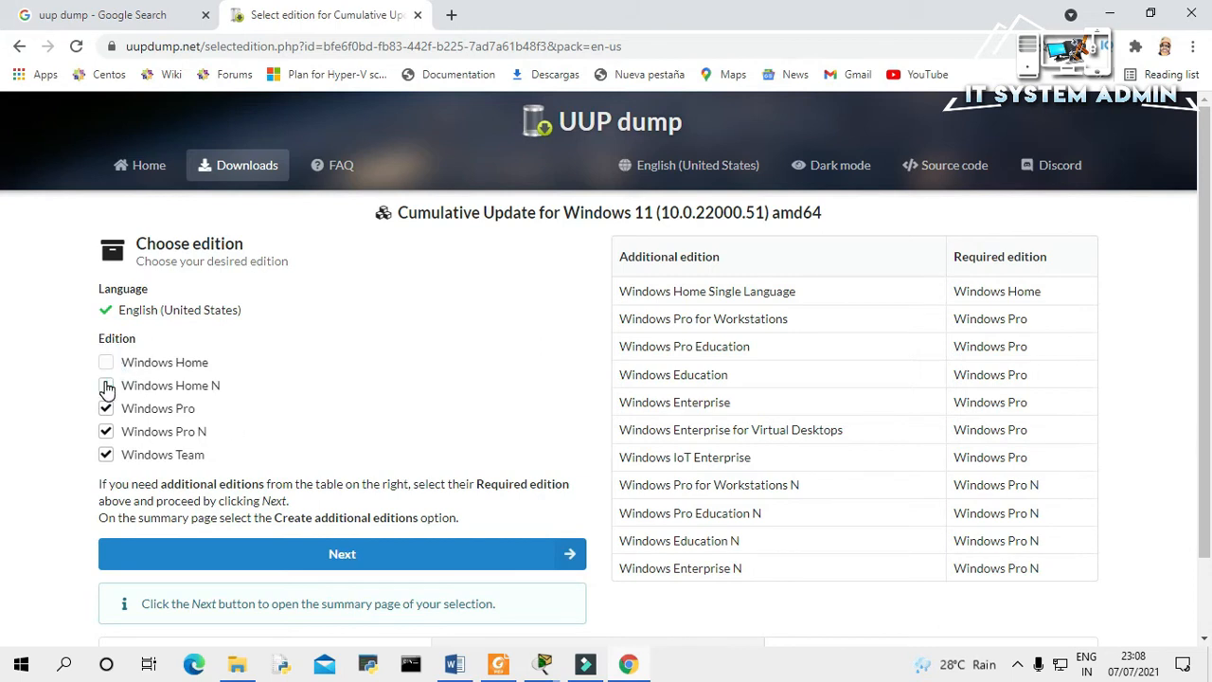
{"action": "left_click", "coordinate": [106, 431]}
{"action": "left_click", "coordinate": [107, 456]}
{"action": "left_click", "coordinate": [337, 553]}
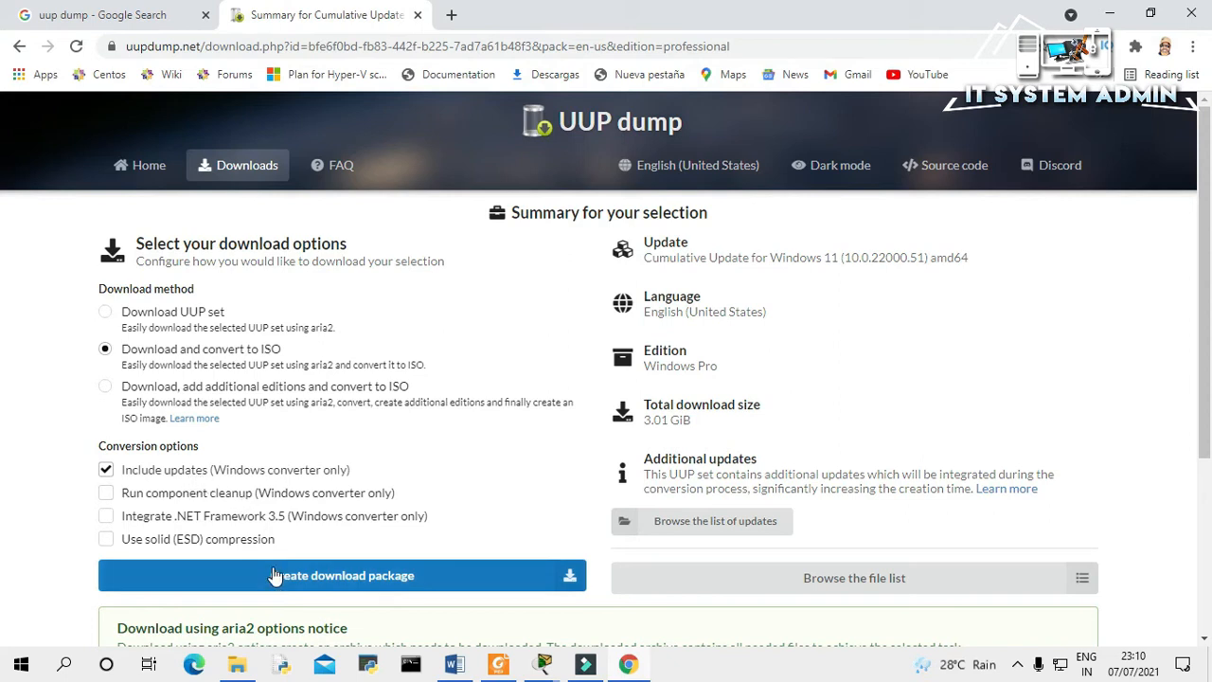
- Create the download package with Download and convert to ISO and updates included, and show the downloaded zip in its folder
{"action": "left_click", "coordinate": [347, 585]}
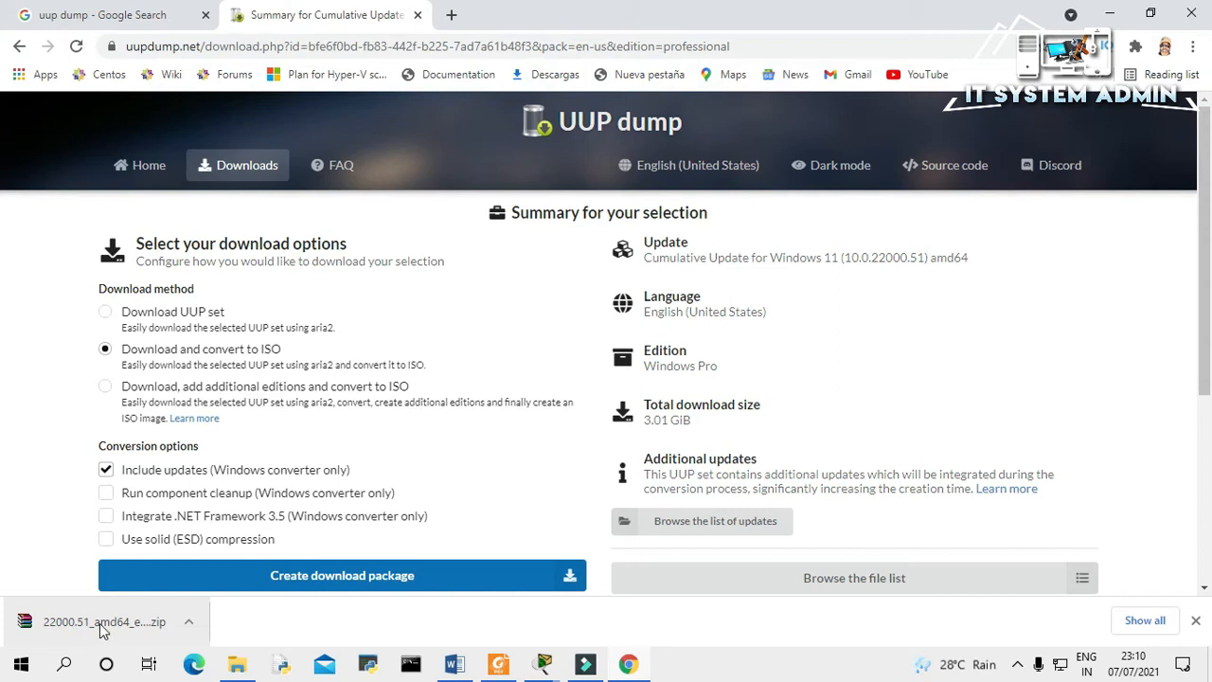
{"action": "left_click", "coordinate": [1147, 621]}
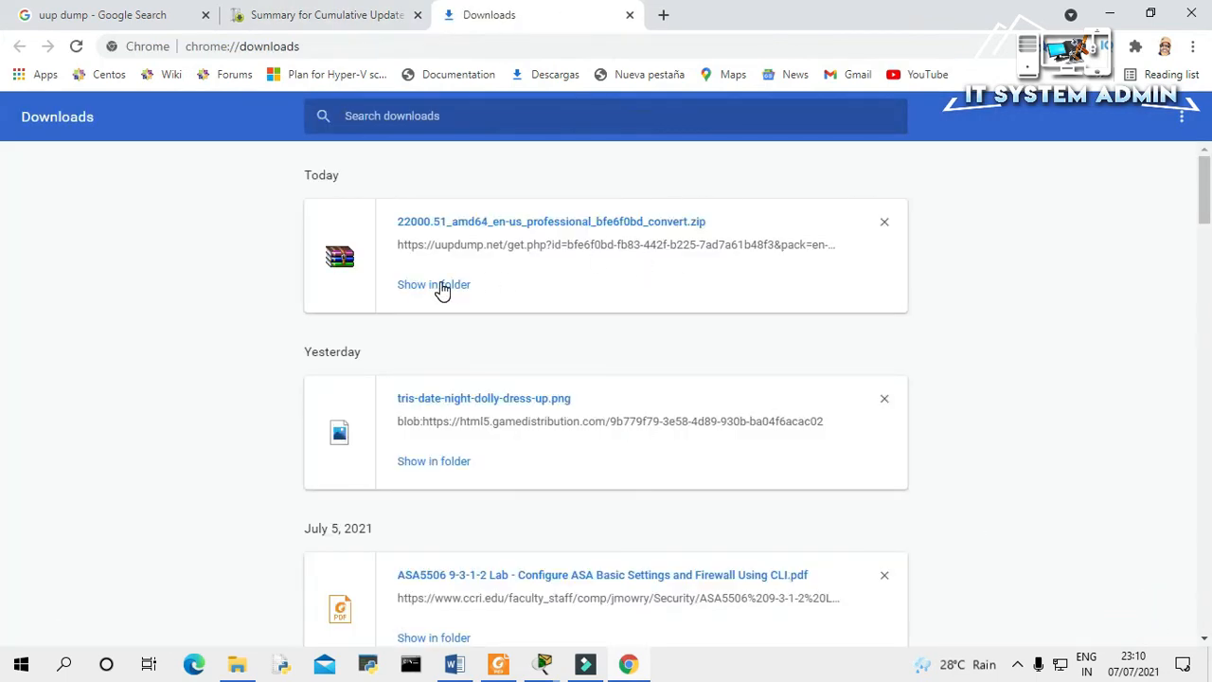
{"action": "left_click", "coordinate": [441, 287]}
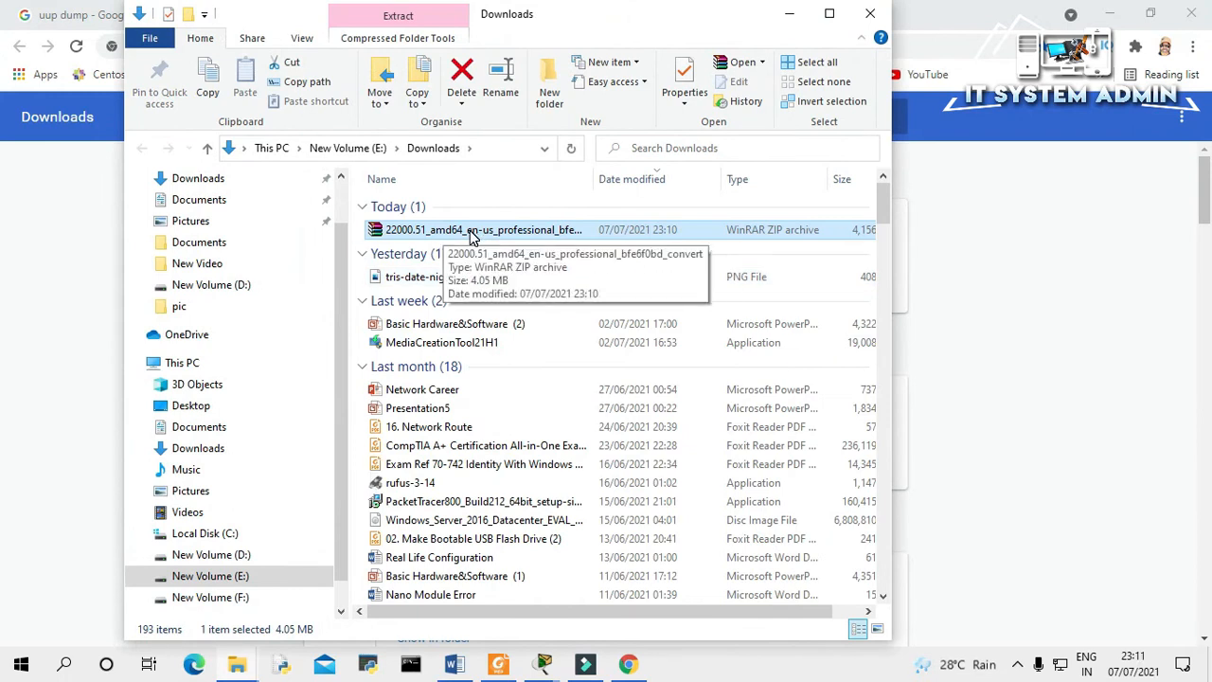
- Extract the 22000.51_amd64_en-us_professional_bfe6f0bd_convert archive into a folder of the same name and open that folder
{"action": "right_click", "coordinate": [470, 237]}
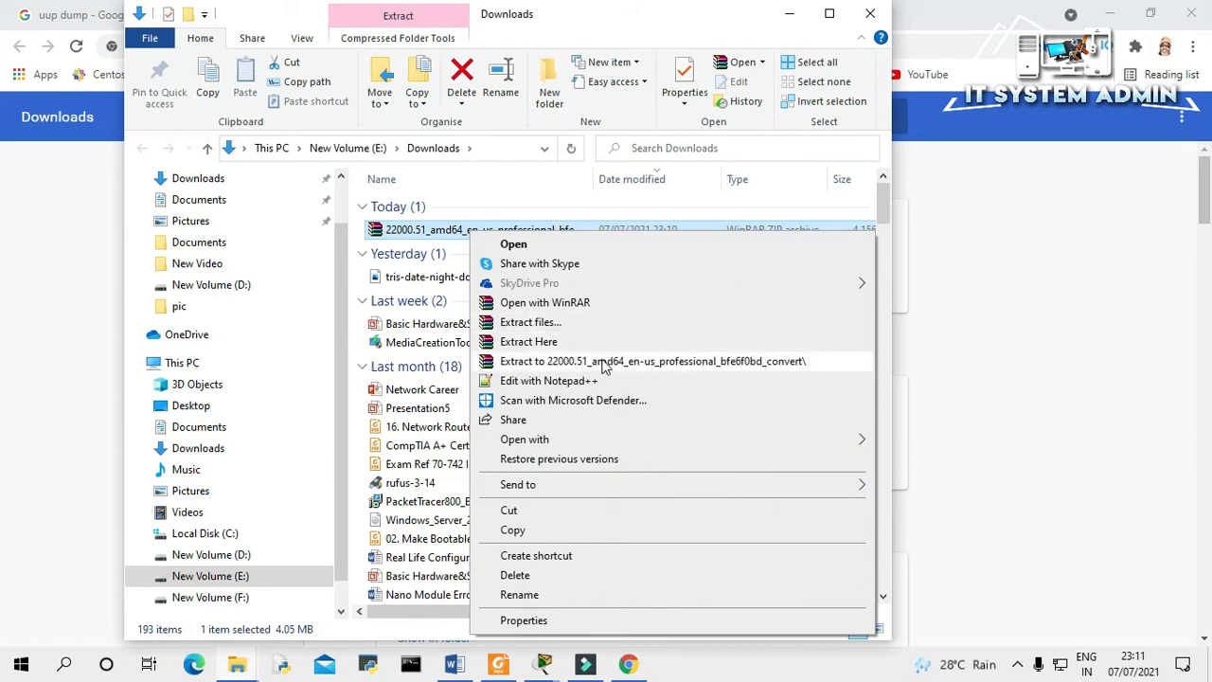
{"action": "left_click", "coordinate": [714, 367]}
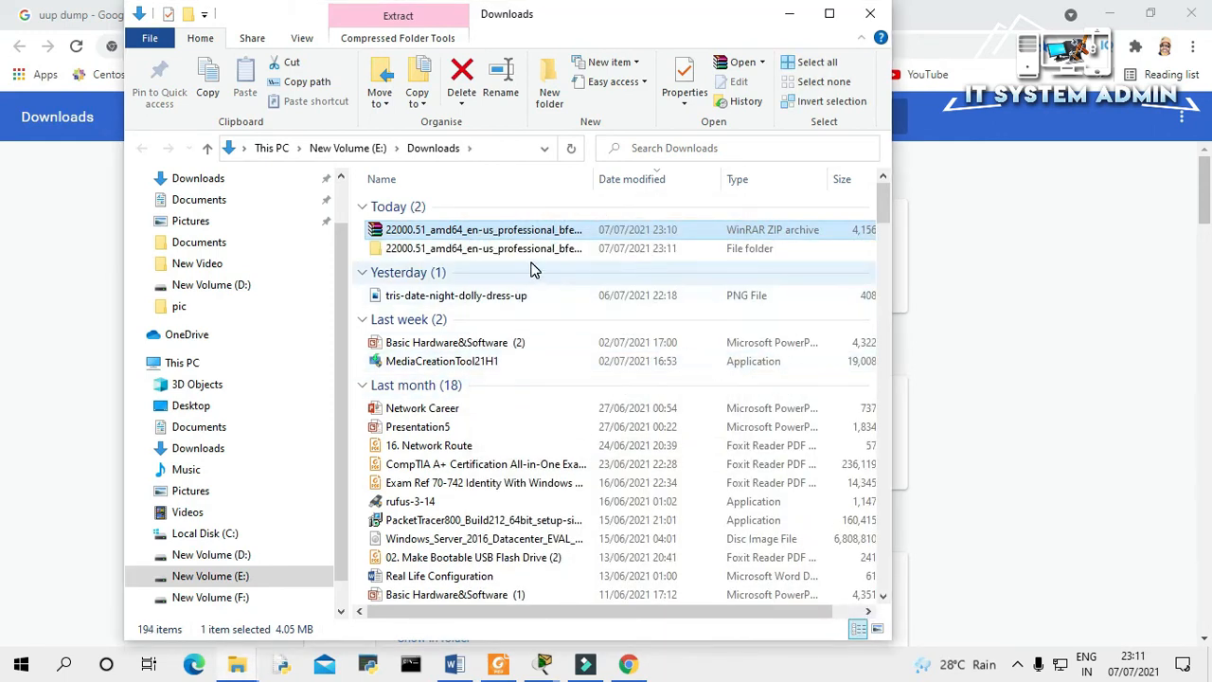
{"action": "left_click", "coordinate": [482, 254]}
{"action": "right_click", "coordinate": [482, 258]}
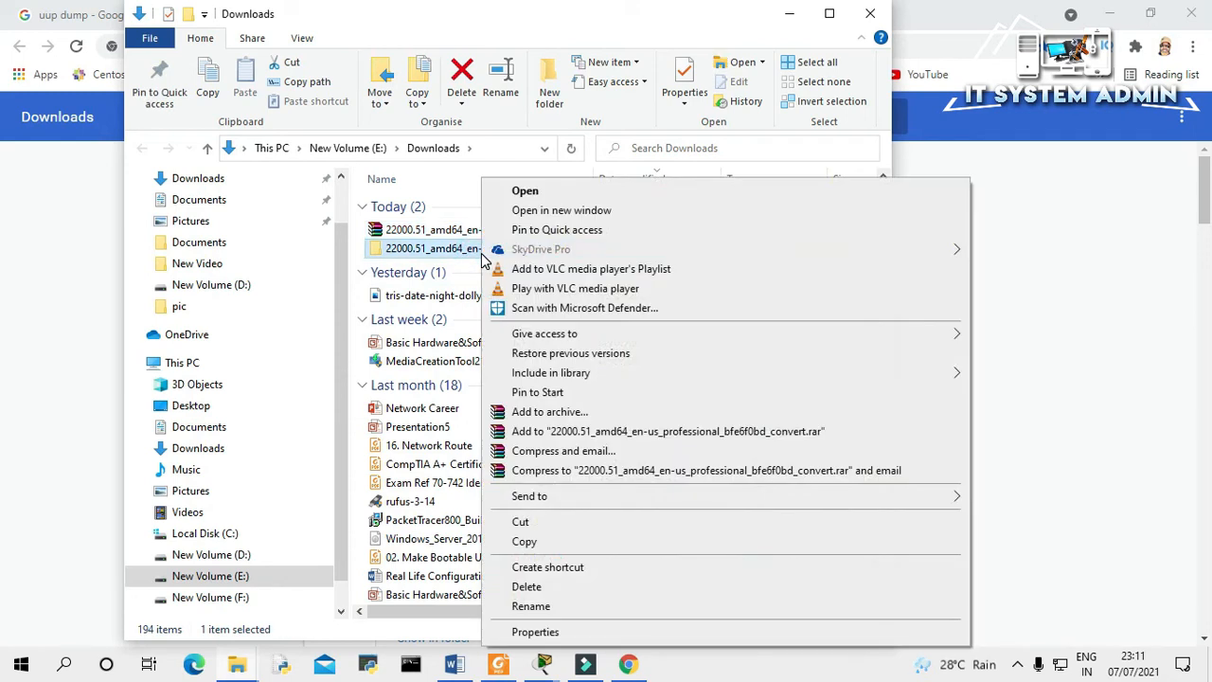
{"action": "left_click", "coordinate": [516, 191]}
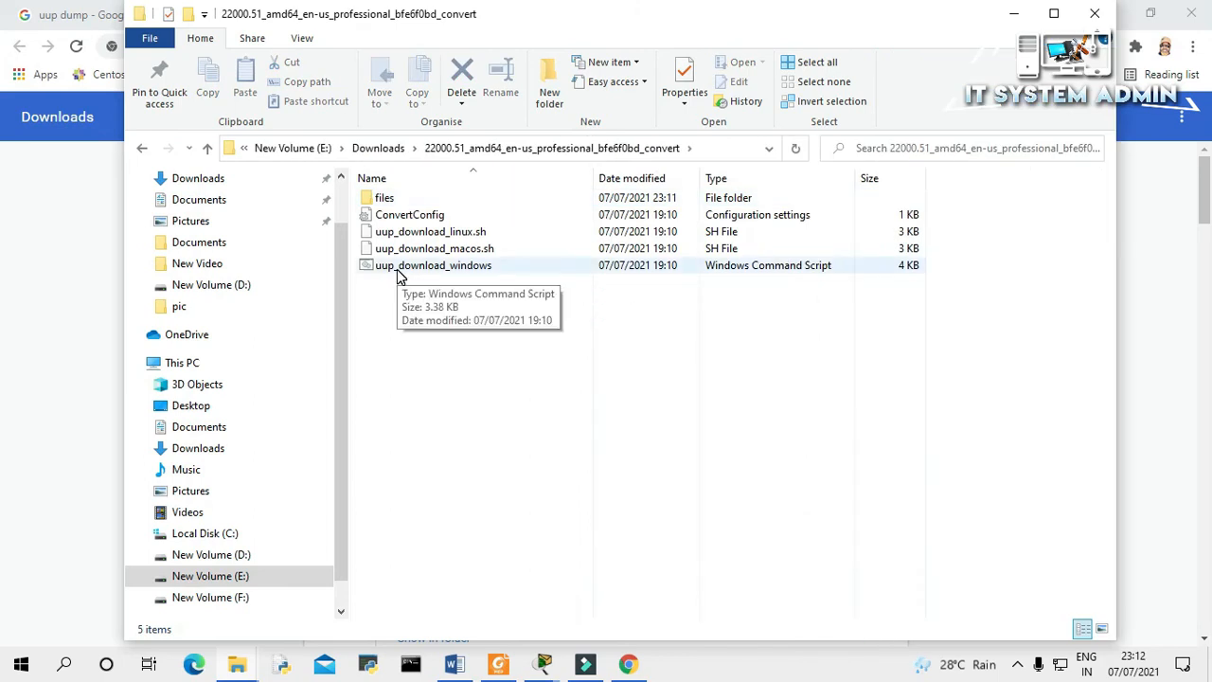
- Run the uup_download_windows script as administrator despite the SmartScreen block, let it build the ISO, and exit the script
{"action": "left_click", "coordinate": [397, 270]}
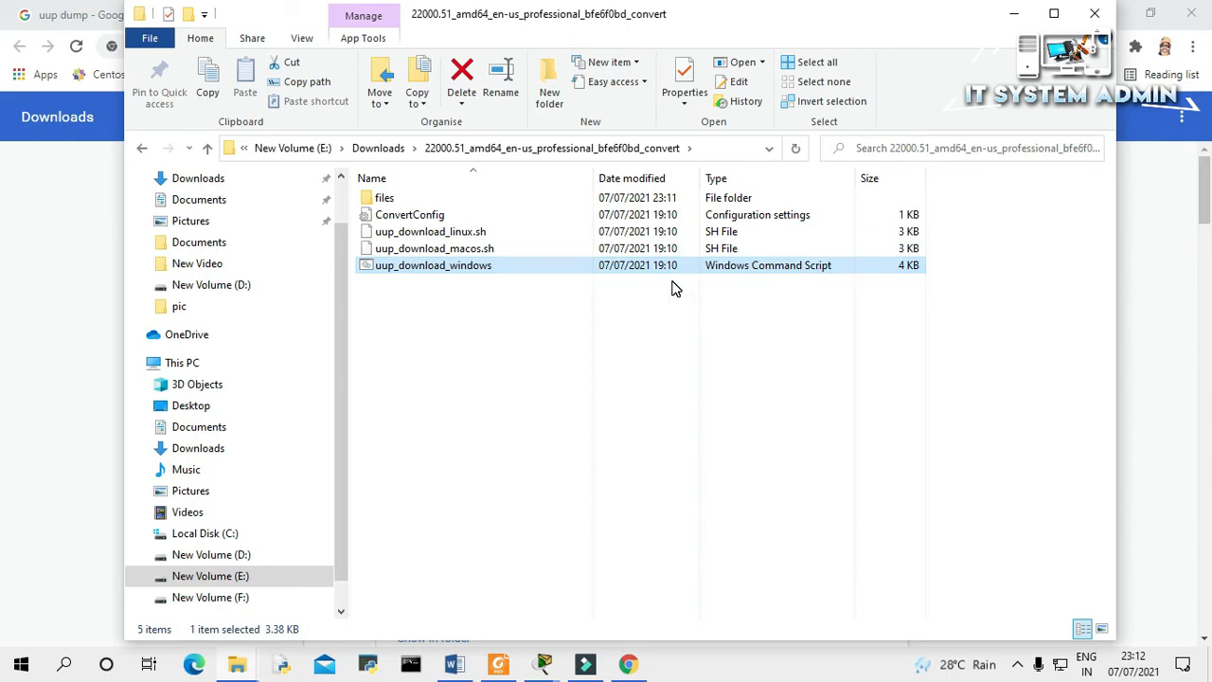
{"action": "right_click", "coordinate": [481, 271]}
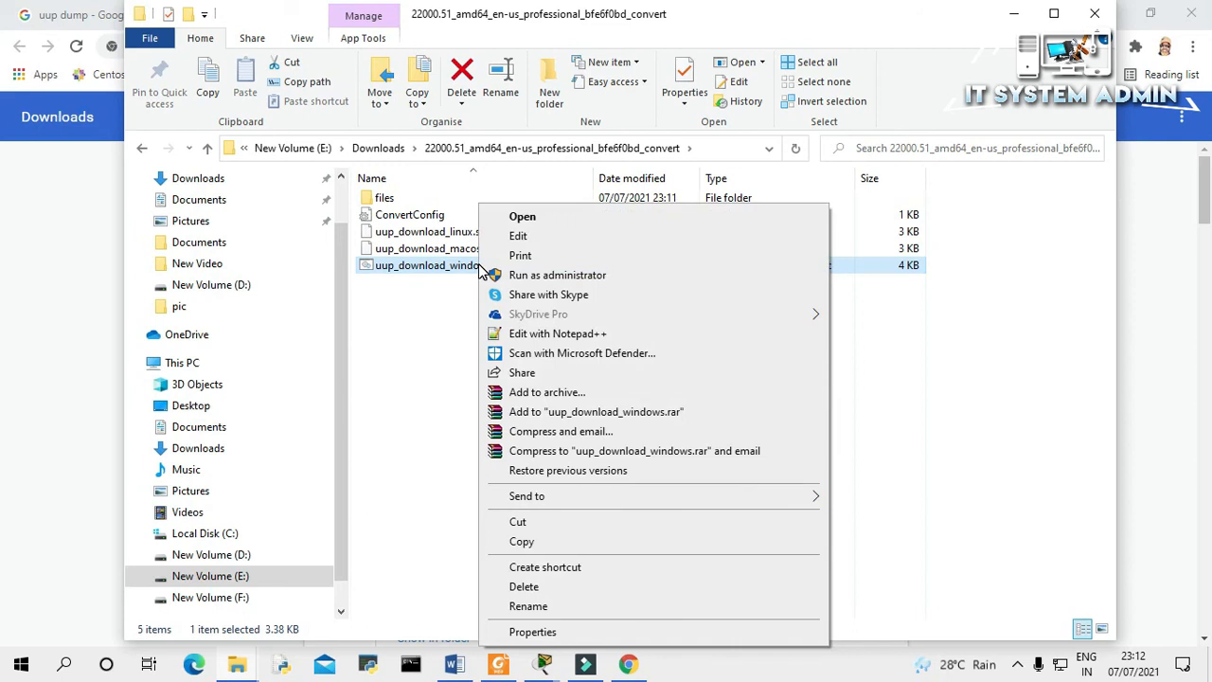
{"action": "left_click", "coordinate": [566, 275]}
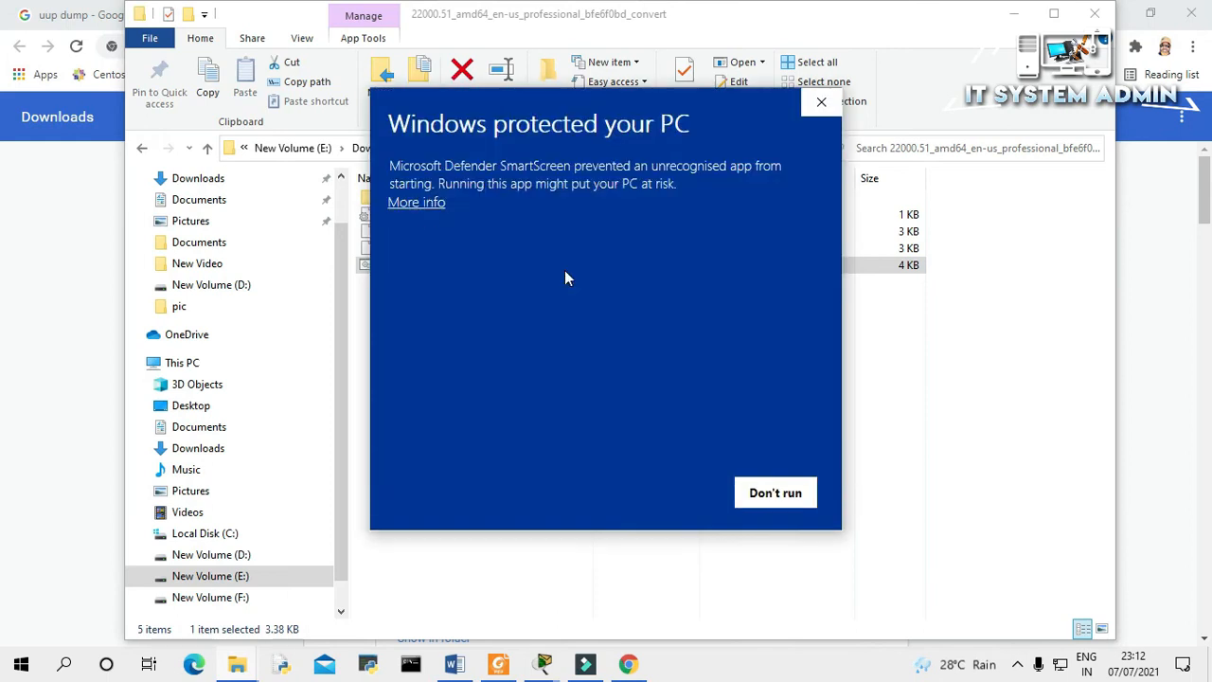
{"action": "left_click", "coordinate": [419, 201]}
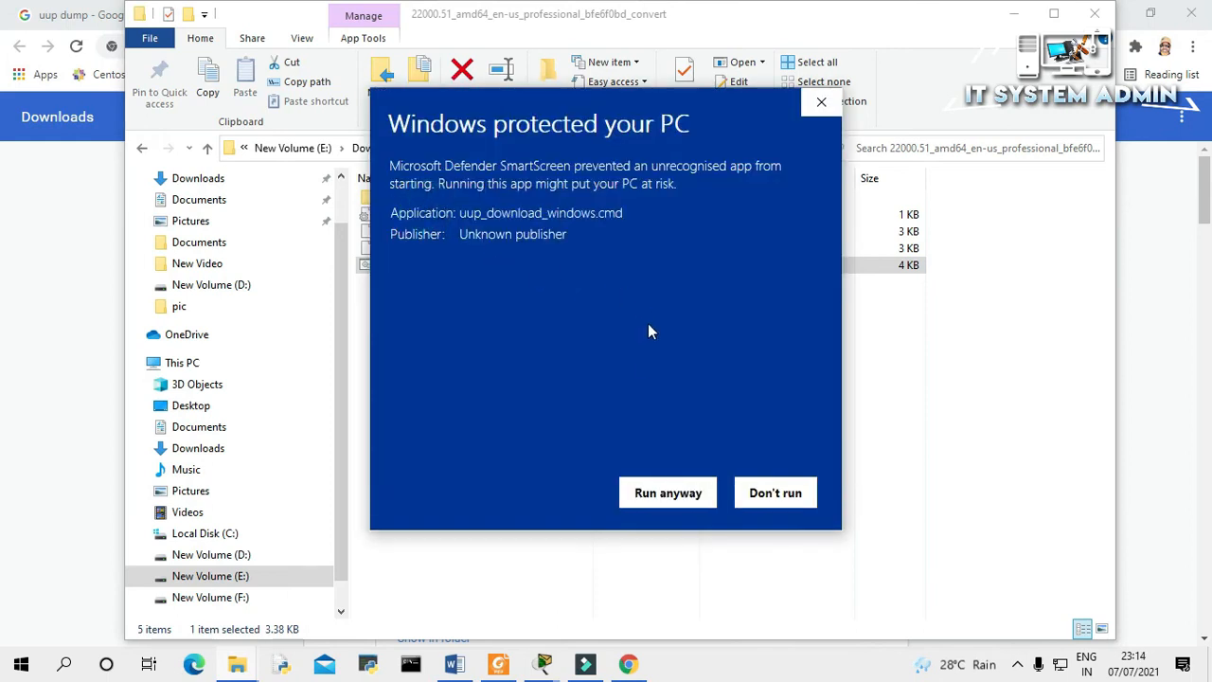
{"action": "left_click", "coordinate": [668, 495]}
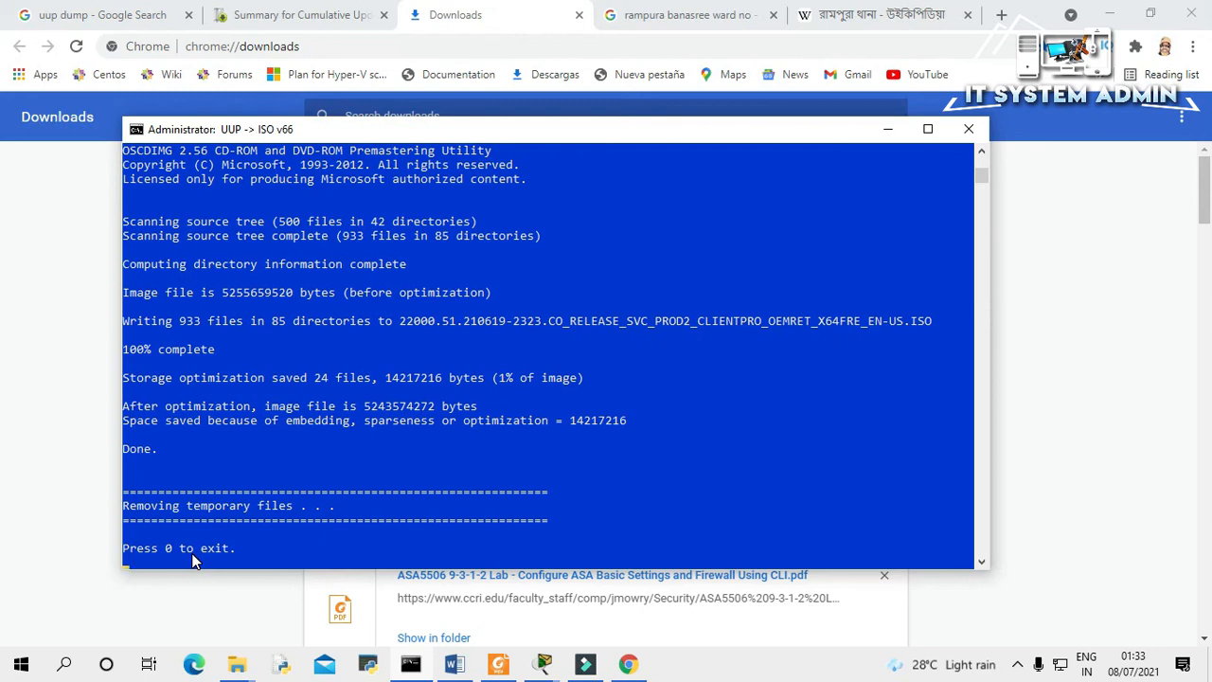
{"action": "key", "text": "0"}
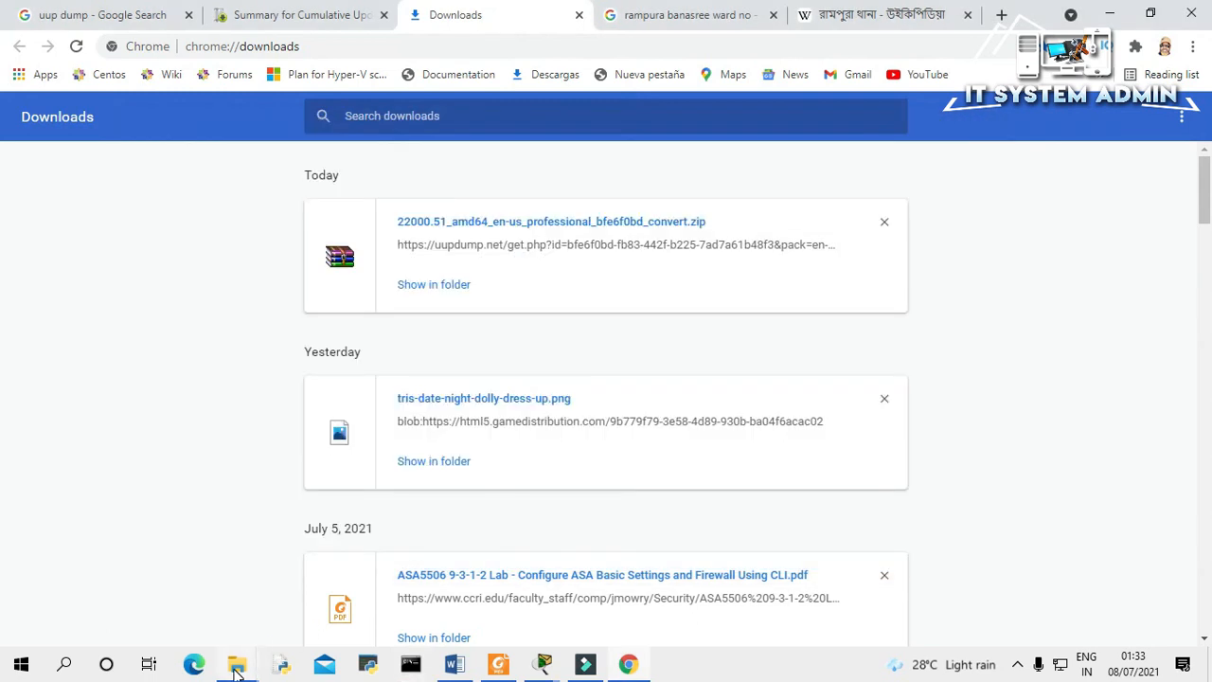
- Check the properties of the generated Windows 11 disc image file in the 22000.51_amd64_en-us_professional_bfe6f0bd_convert folder and close them
{"action": "mouse_move", "coordinate": [237, 669]}
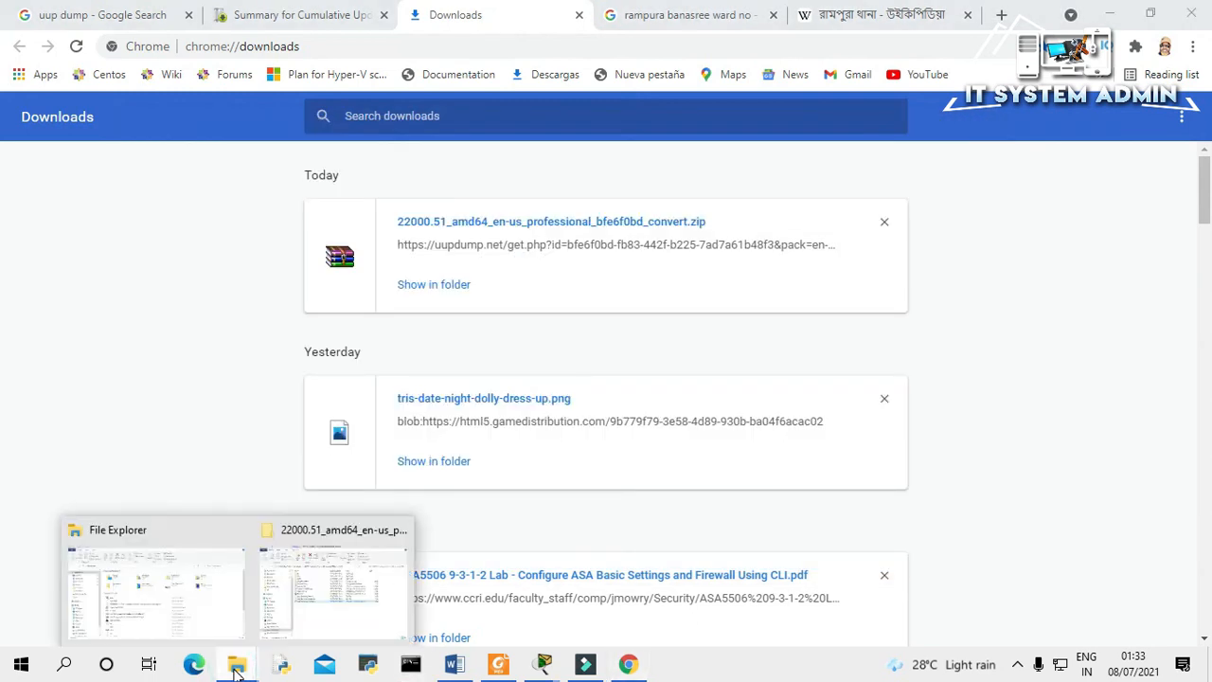
{"action": "left_click", "coordinate": [334, 613]}
{"action": "left_click", "coordinate": [489, 249]}
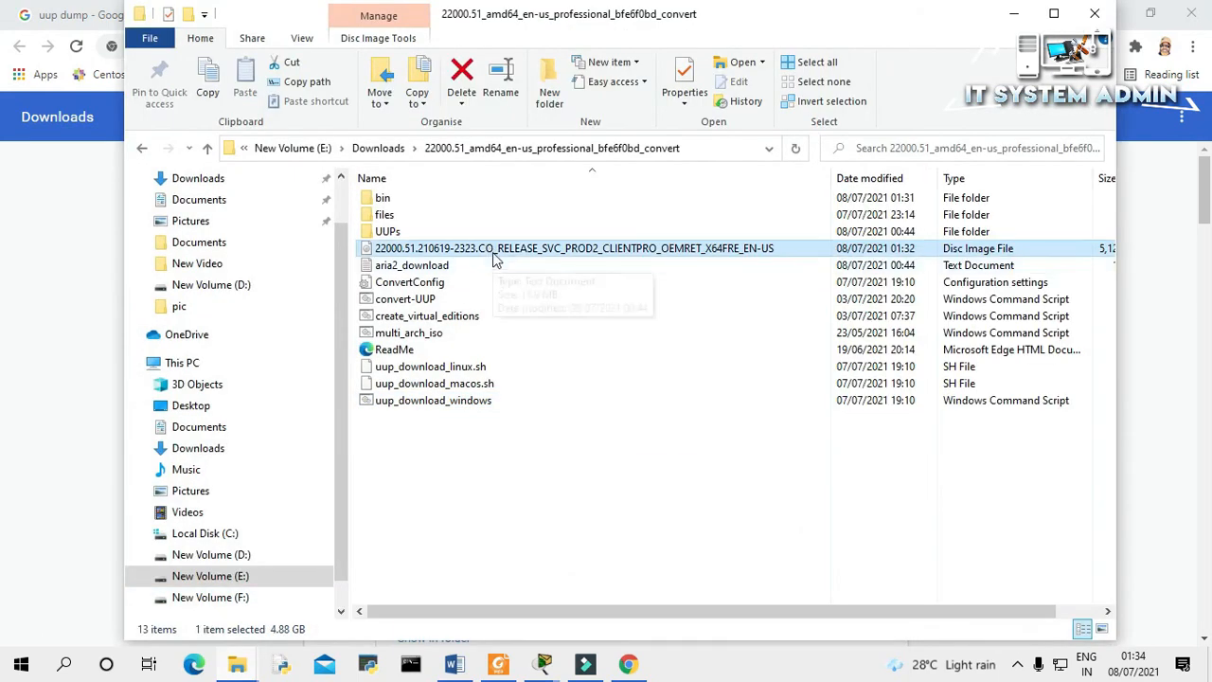
{"action": "right_click", "coordinate": [493, 250]}
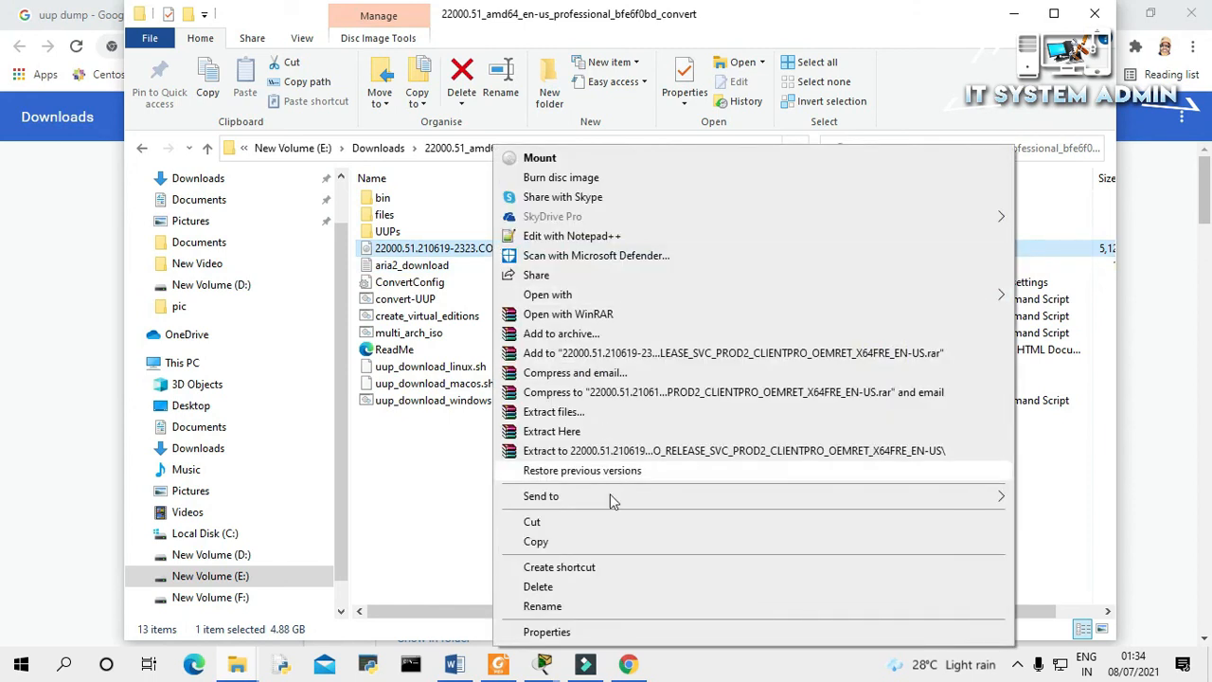
{"action": "left_click", "coordinate": [601, 632]}
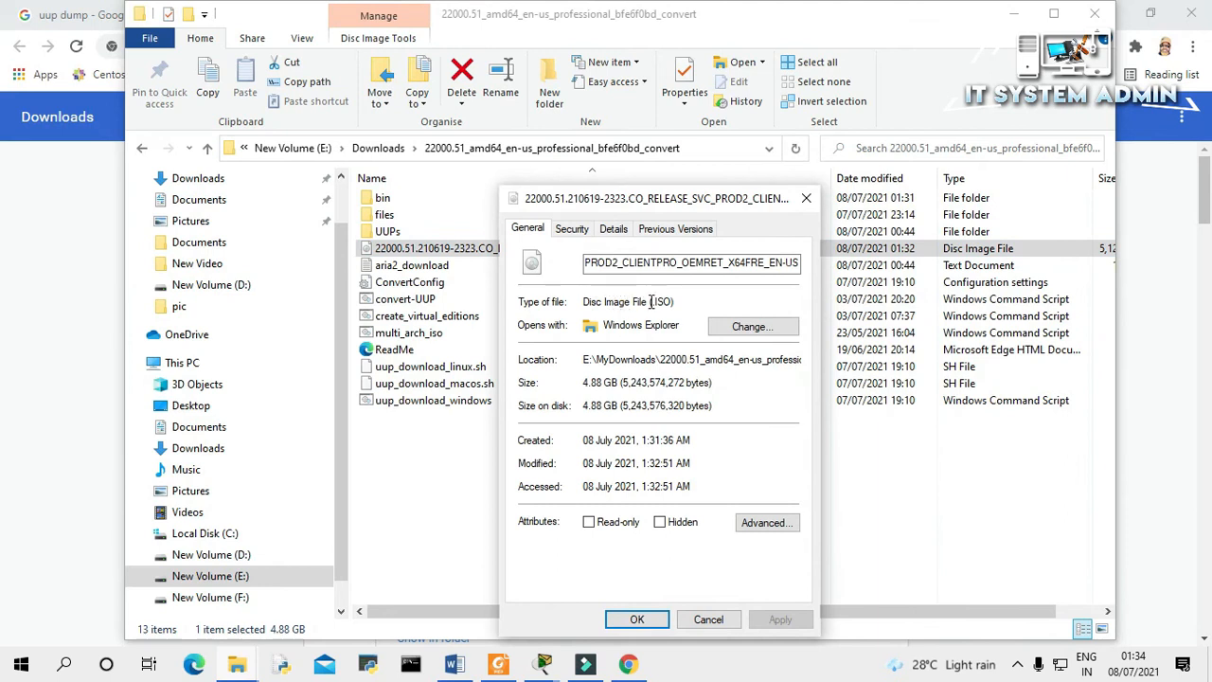
{"action": "left_click", "coordinate": [635, 618]}
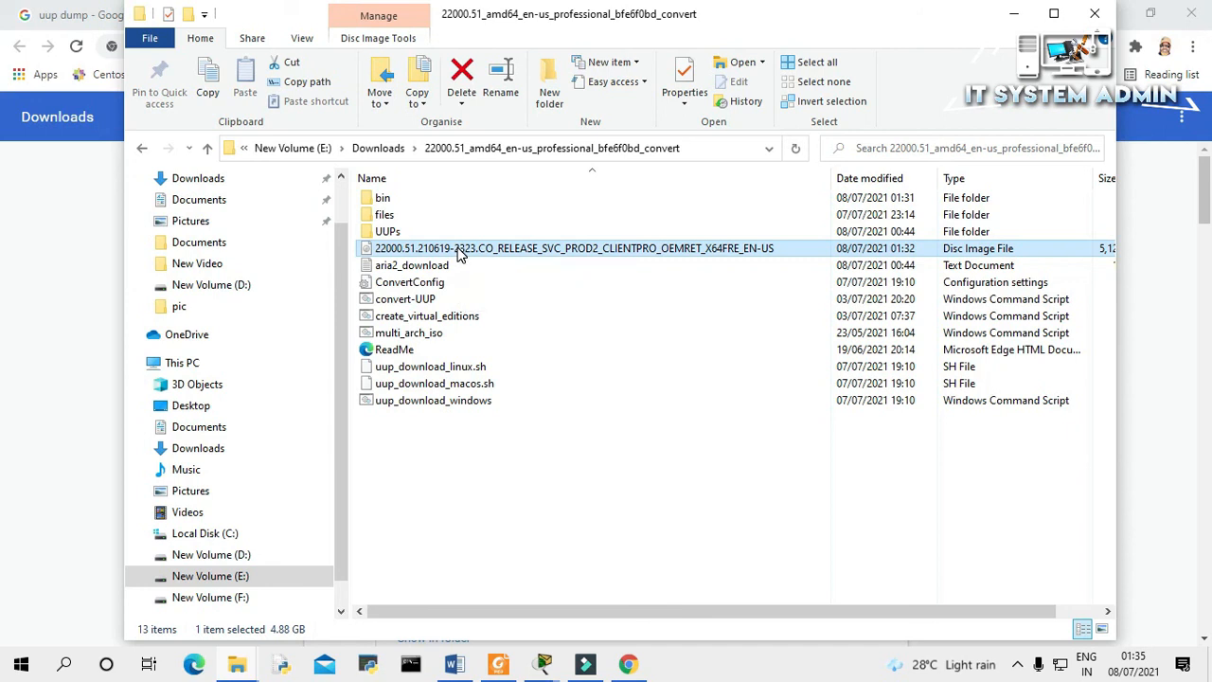
- Switch to Chrome, open youtube.com and search it for "it system admin"
{"action": "left_click", "coordinate": [627, 662]}
{"action": "left_click", "coordinate": [293, 38]}
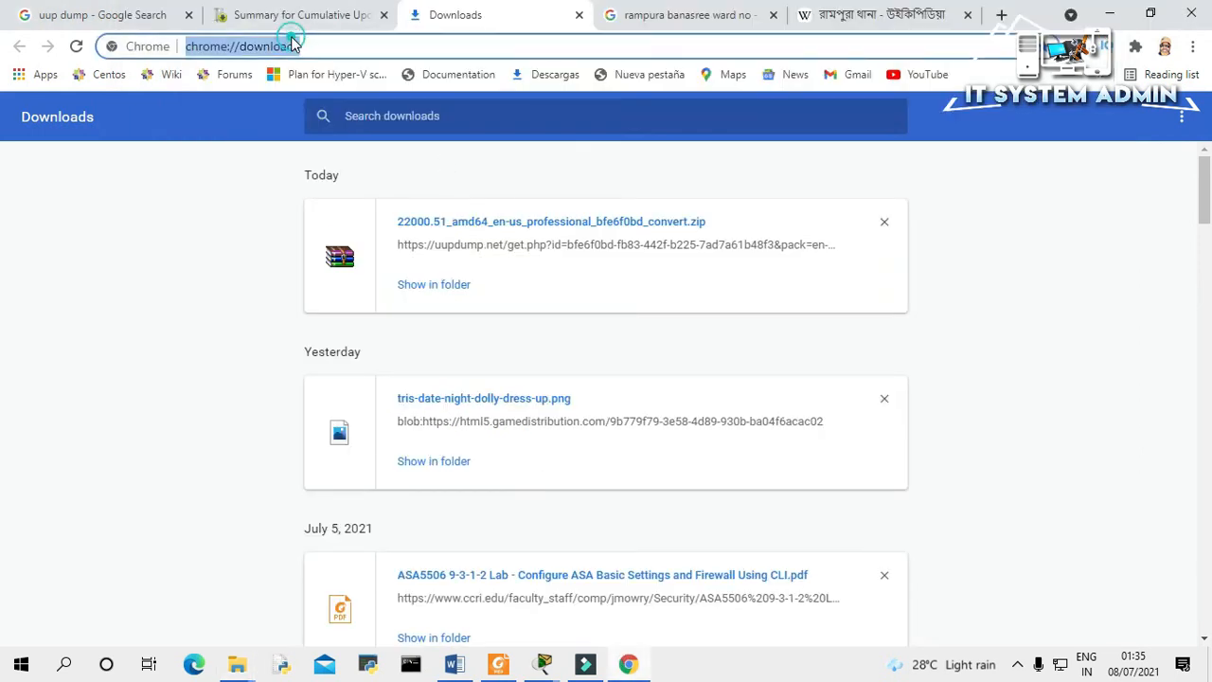
{"action": "type", "text": "youtube.com"}
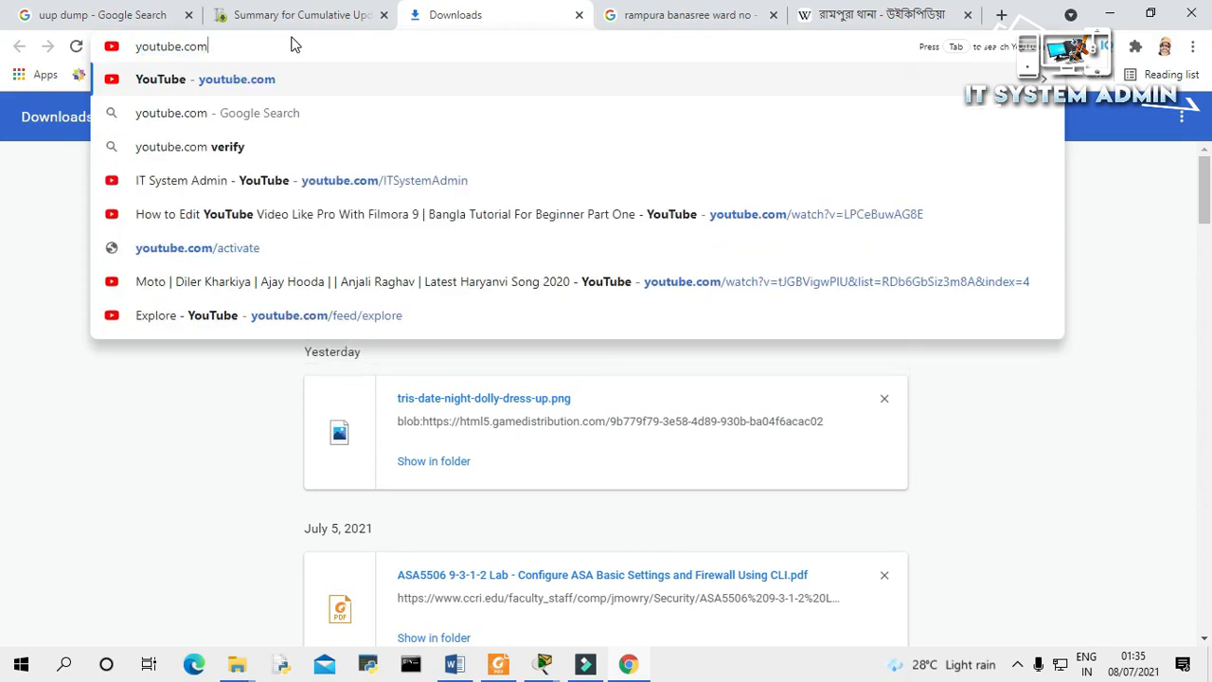
{"action": "key", "text": "Return"}
{"action": "left_click", "coordinate": [440, 114]}
{"action": "type", "text": "it"}
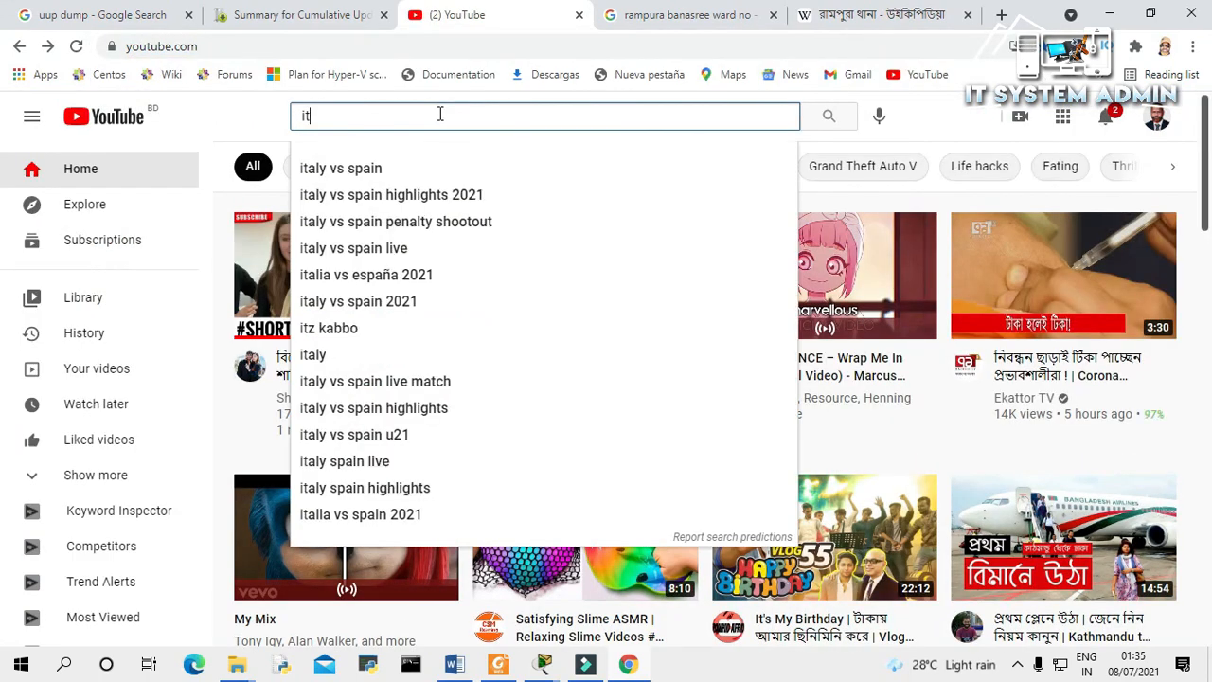
{"action": "type", "text": " sys"}
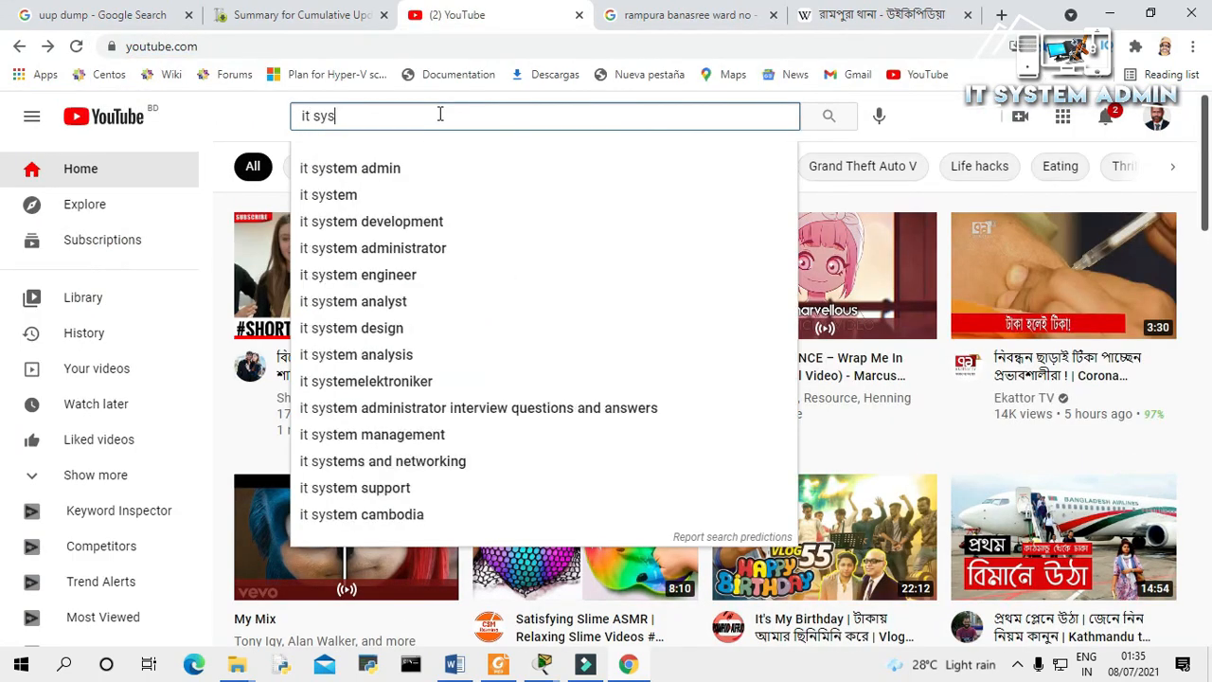
{"action": "left_click", "coordinate": [410, 171]}
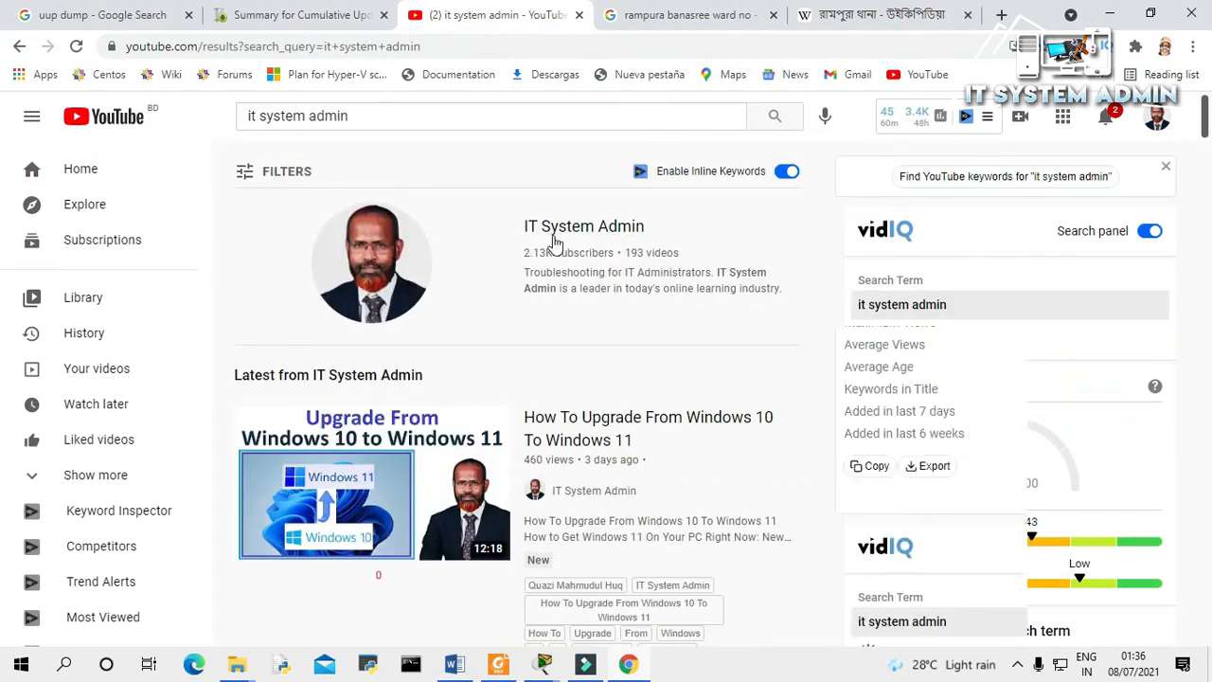
- Open the IT System Admin channel and browse its uploaded videos for the UEFI GPT bootable USB tutorial
{"action": "left_click", "coordinate": [562, 233]}
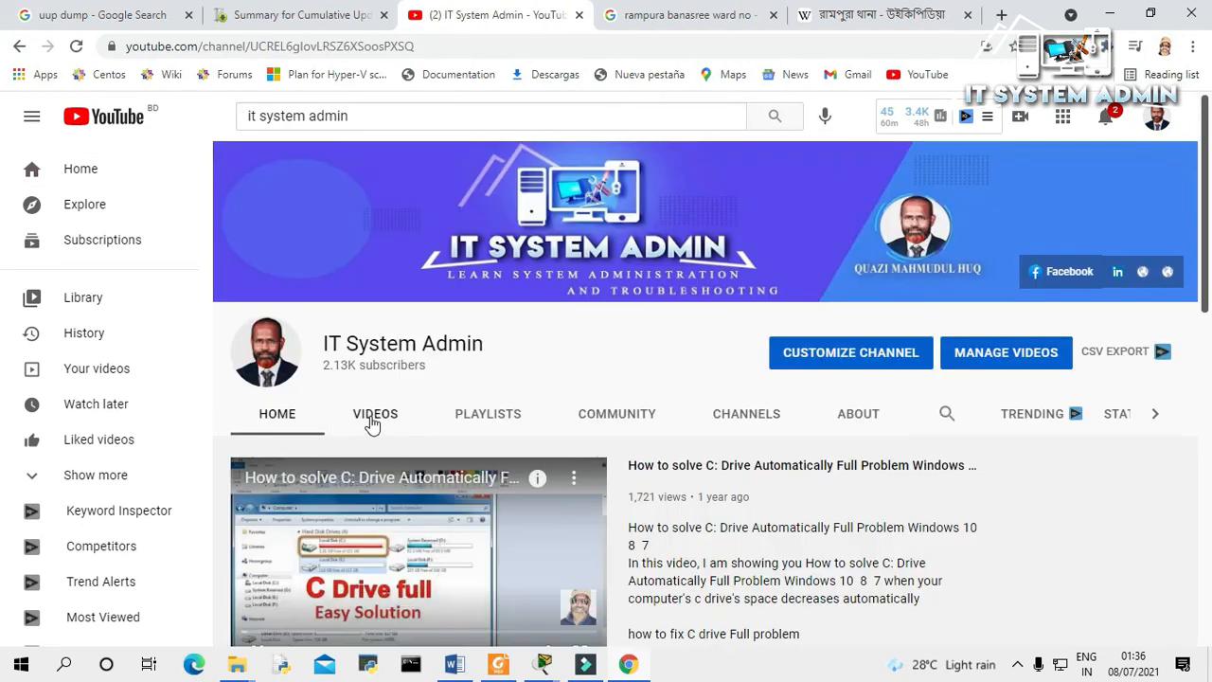
{"action": "left_click", "coordinate": [371, 423]}
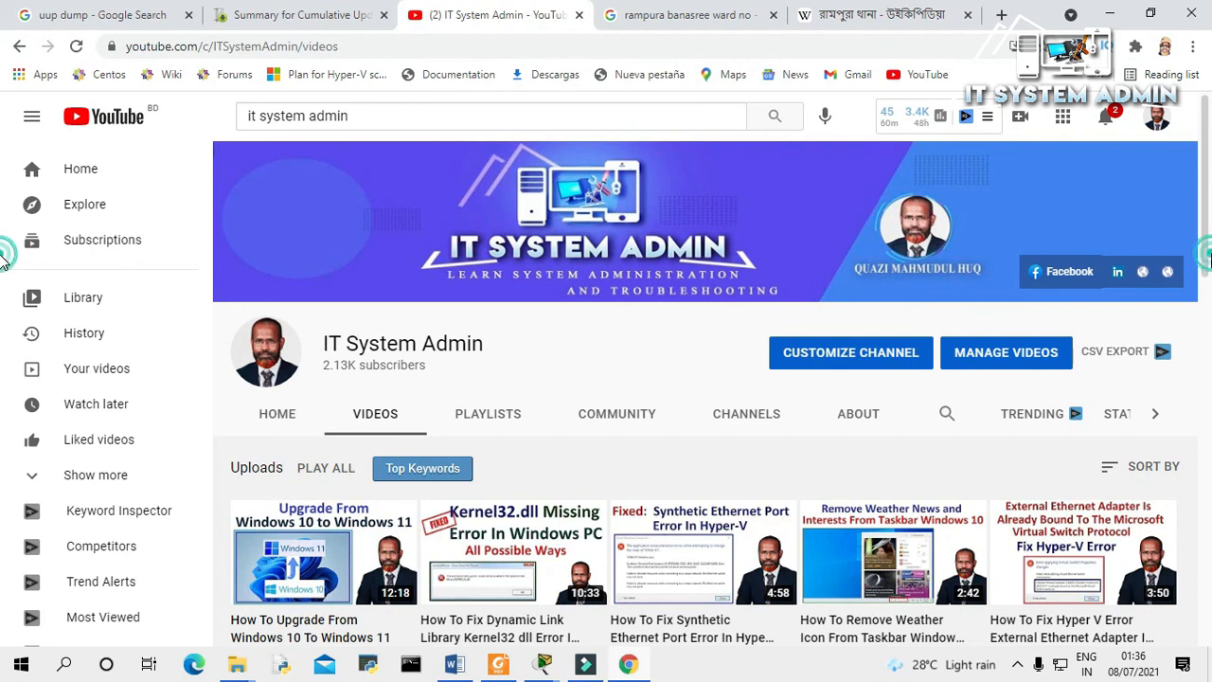
{"action": "scroll", "coordinate": [1207, 287], "scroll_direction": "down", "scroll_amount": 1}
{"action": "scroll", "coordinate": [1207, 287], "scroll_direction": "down", "scroll_amount": 2}
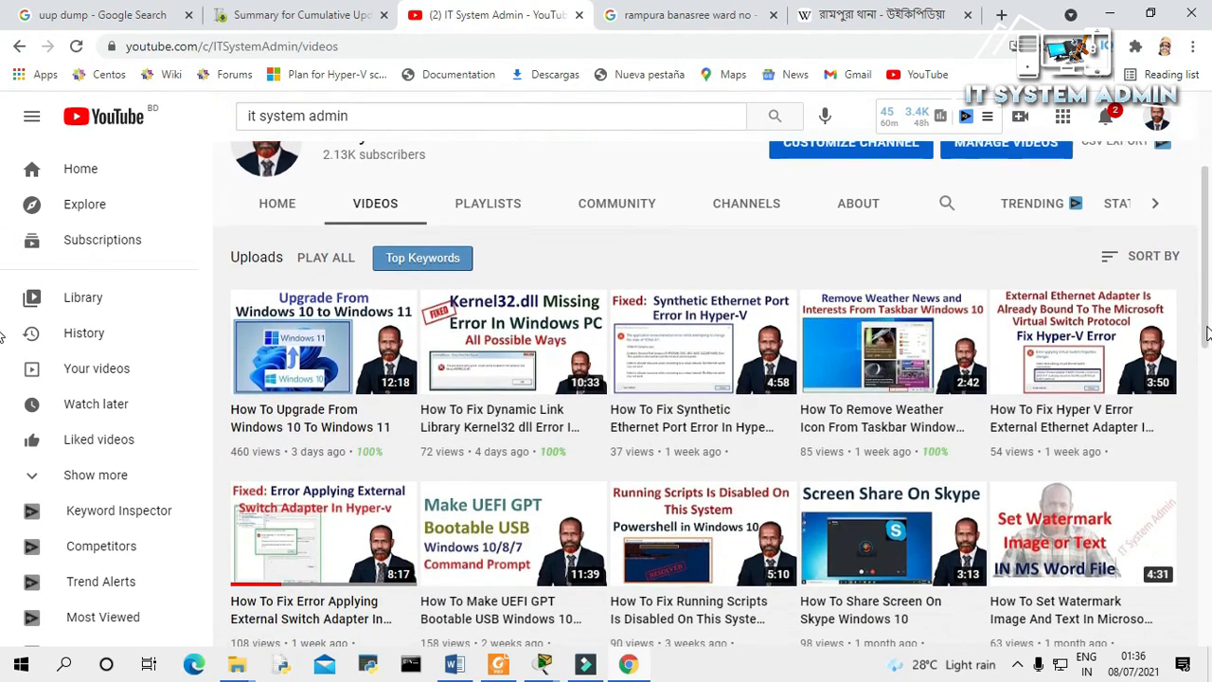
{"action": "scroll", "coordinate": [1207, 341], "scroll_direction": "down", "scroll_amount": 1}
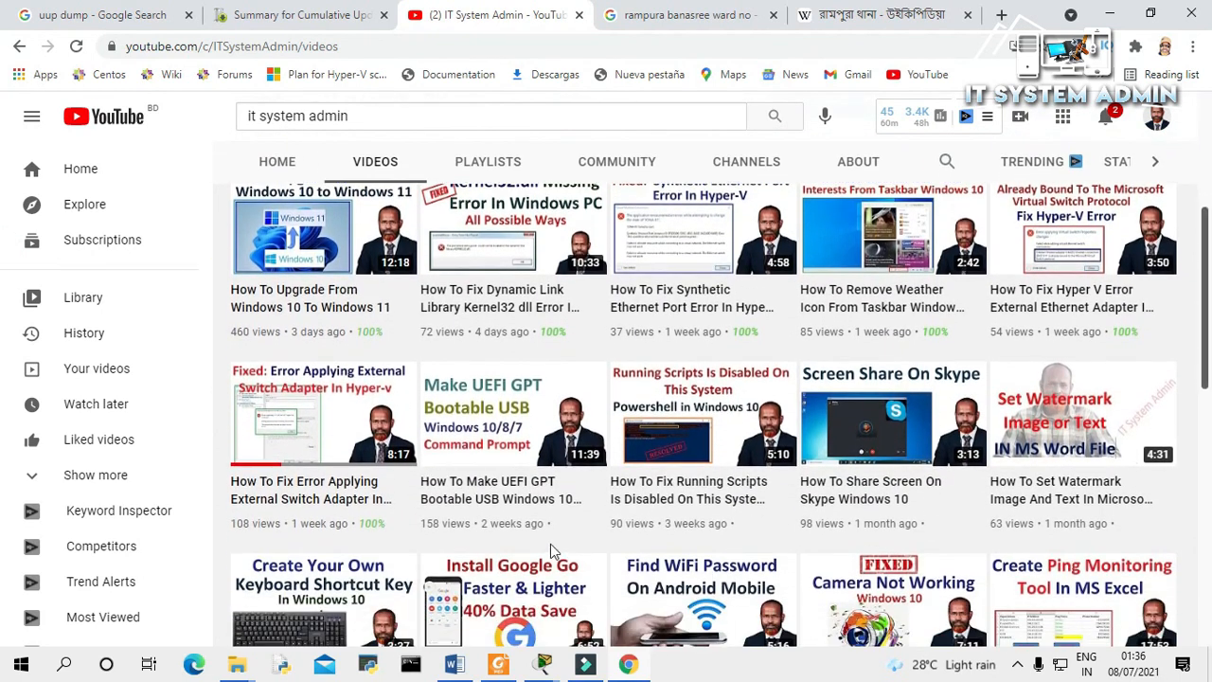